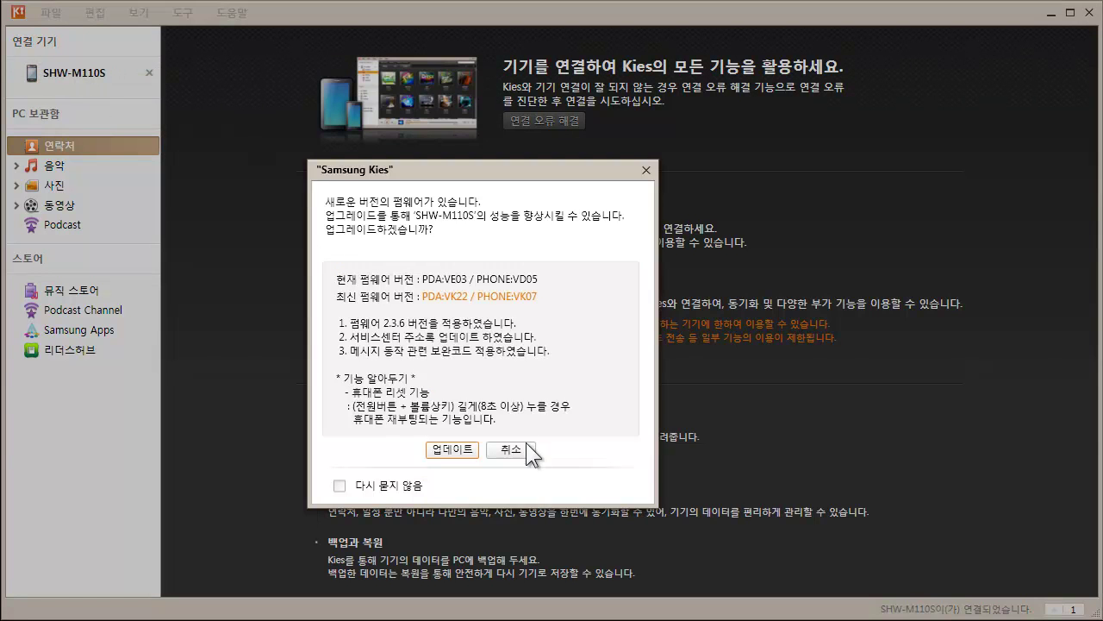
Step: Dismiss the firmware update prompt and look through the connected SHW-M110S's contacts, photos and basic information
left_click(646, 169)
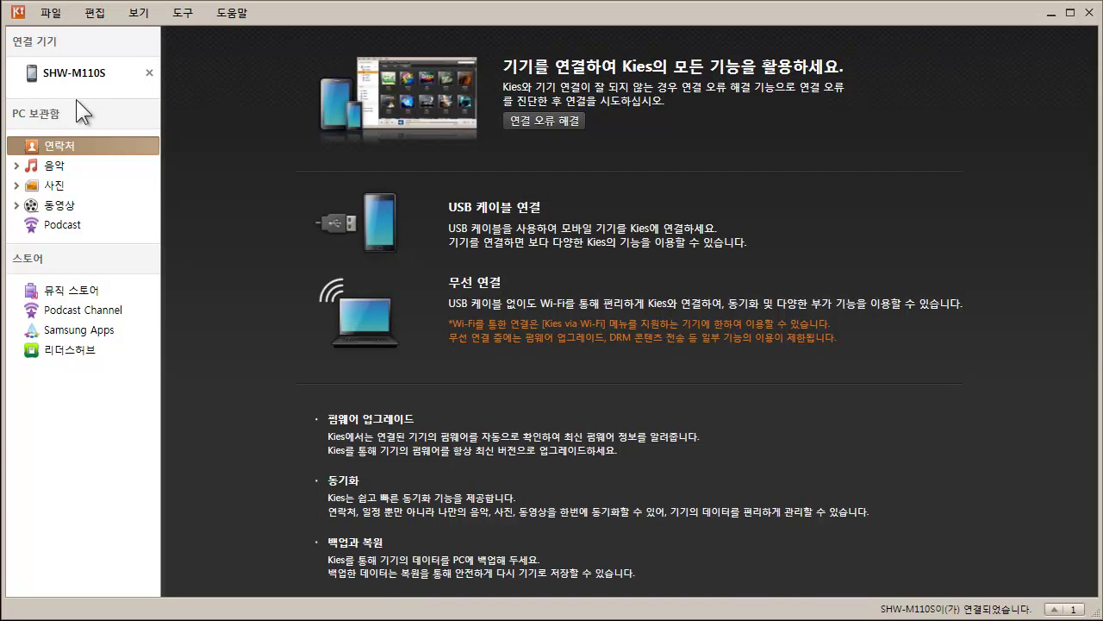
left_click(77, 75)
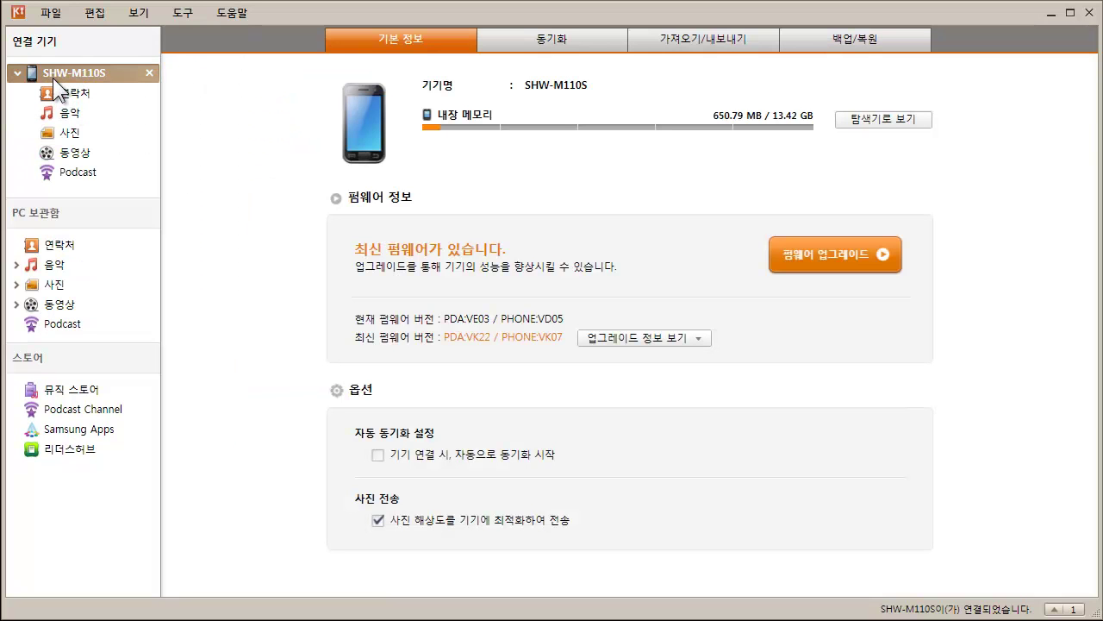
left_click(75, 93)
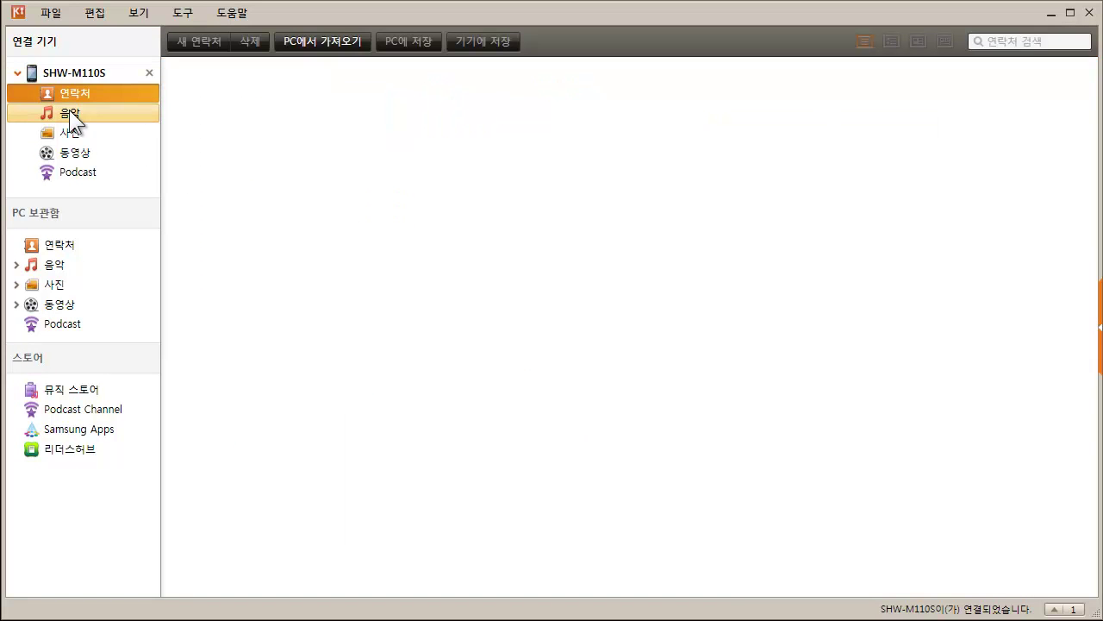
left_click(69, 131)
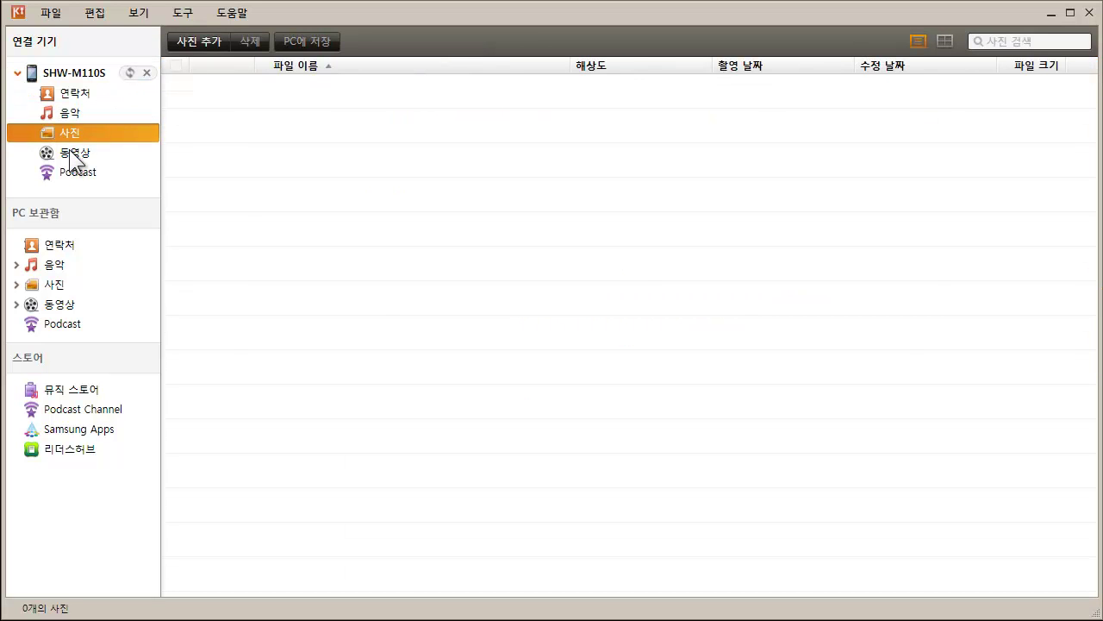
left_click(62, 73)
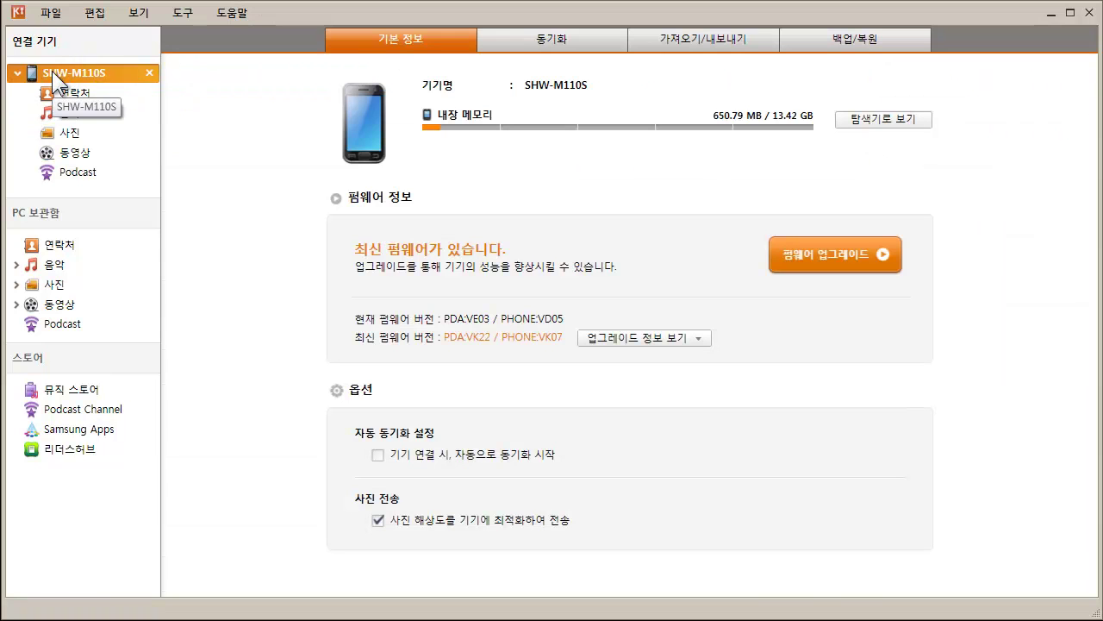
Step: Open the phone's synchronization settings, look over the options and select all items for syncing
left_click(535, 43)
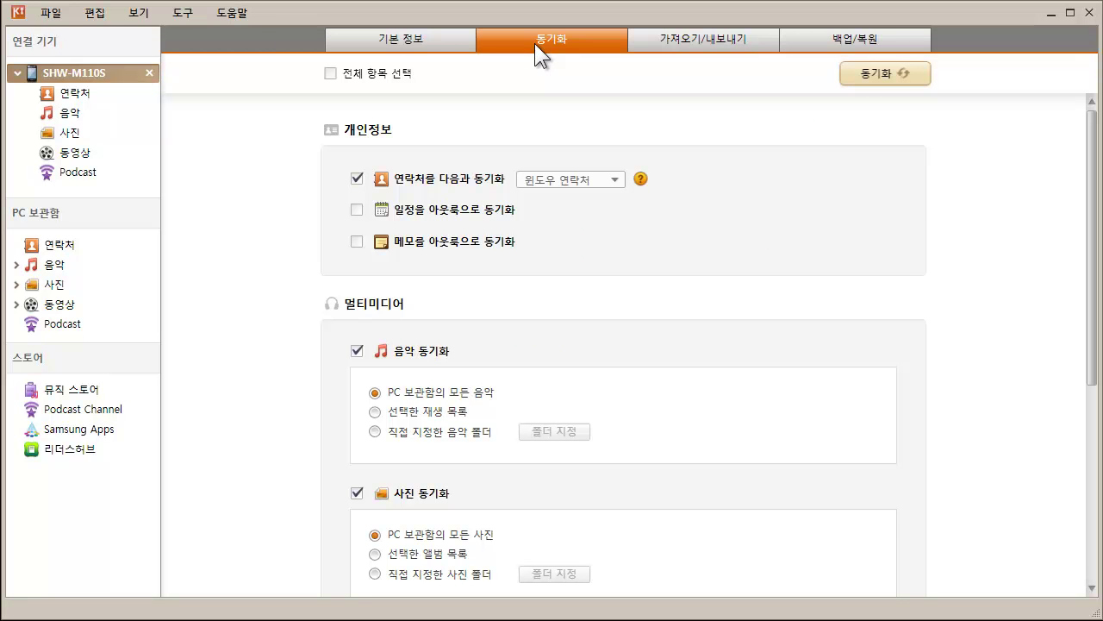
left_click(454, 48)
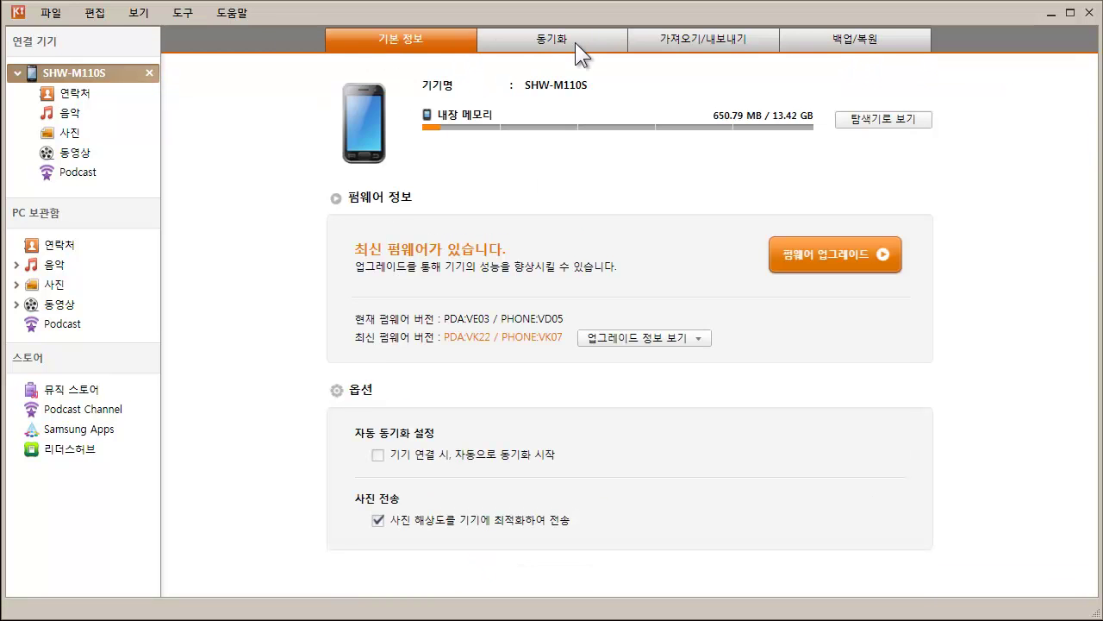
left_click(575, 42)
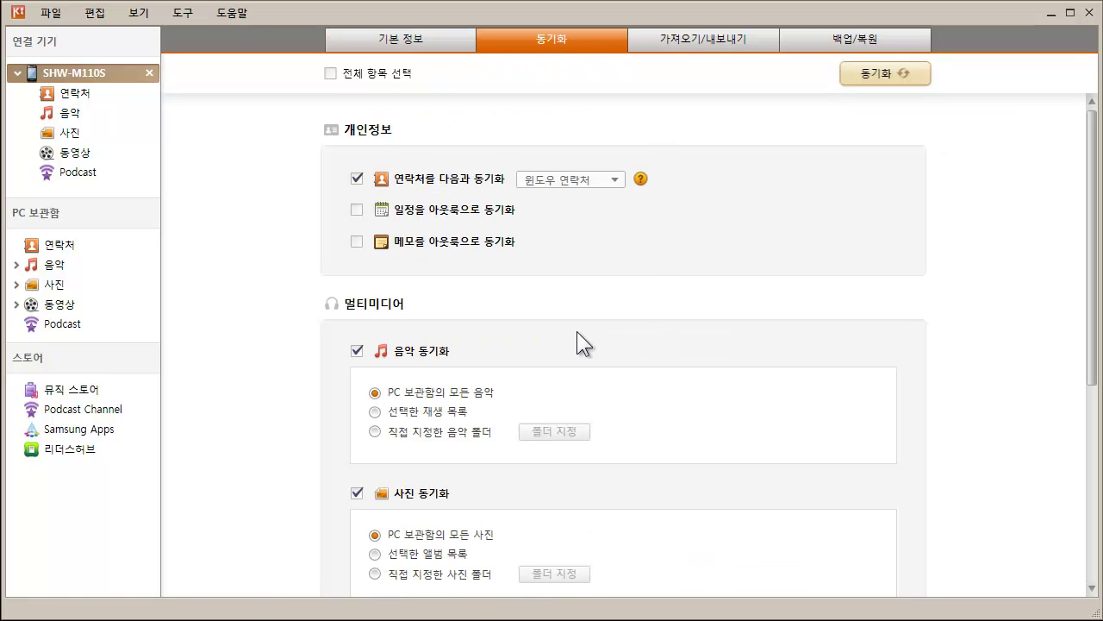
scroll(645, 266, "down", 3)
scroll(645, 263, "up", 4)
left_click(331, 74)
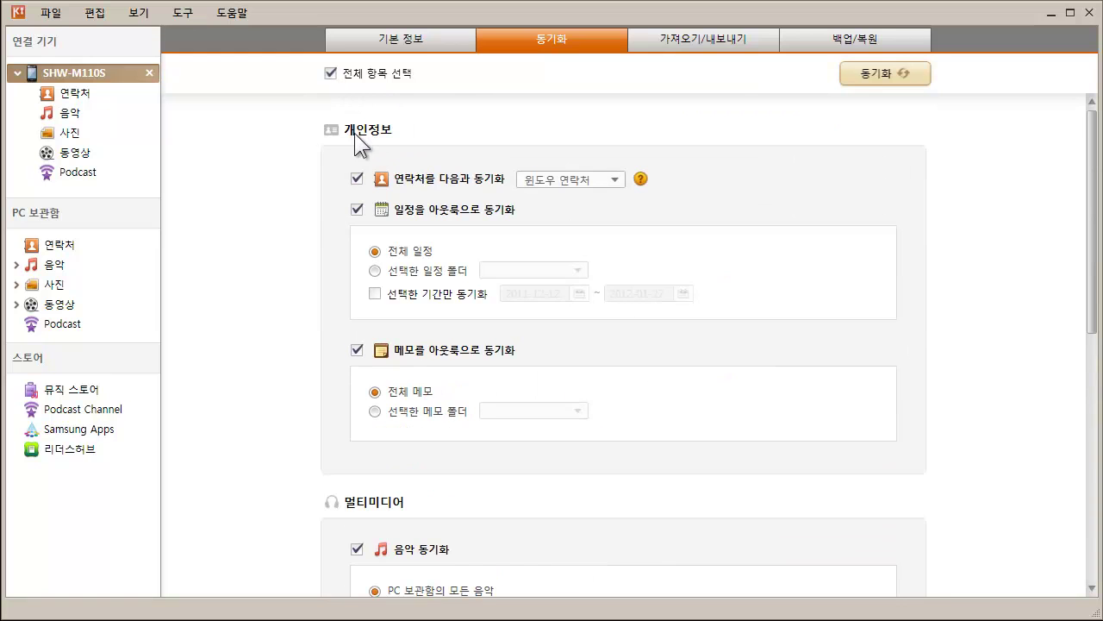
left_click(358, 177)
left_click(332, 77)
Step: Choose Windows Contacts (윈도우 연락처) as the source that the phone's contacts synchronize with
mouse_move(429, 183)
left_click(566, 181)
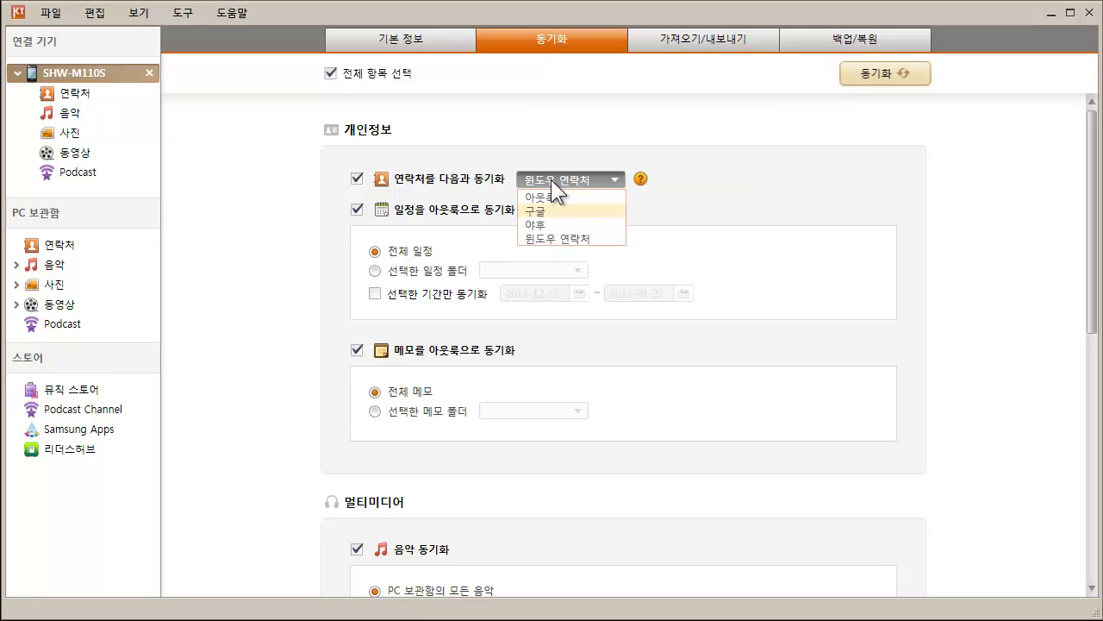
left_click(551, 238)
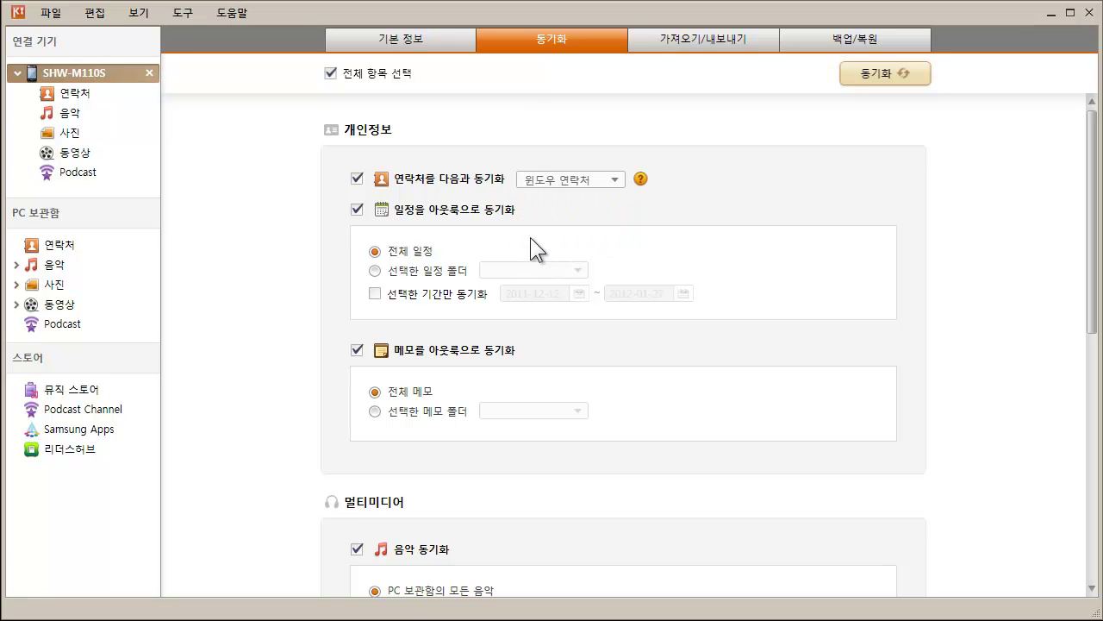
left_click(537, 181)
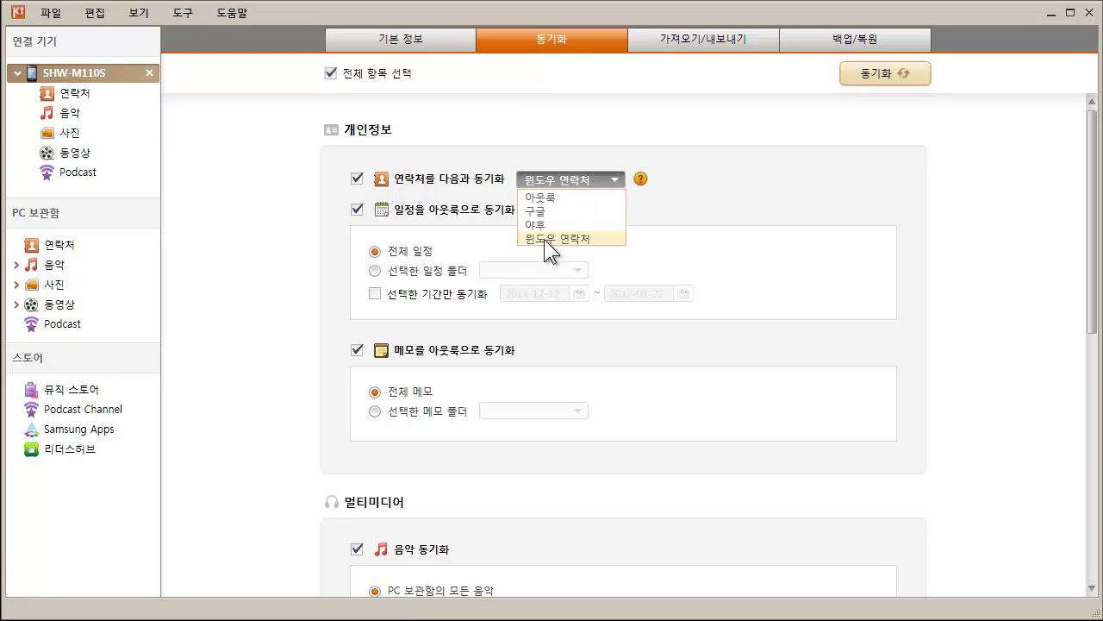
Step: Exclude contacts, Outlook calendar and Outlook memos from the synchronization
left_click(358, 180)
left_click(358, 180)
left_click(357, 180)
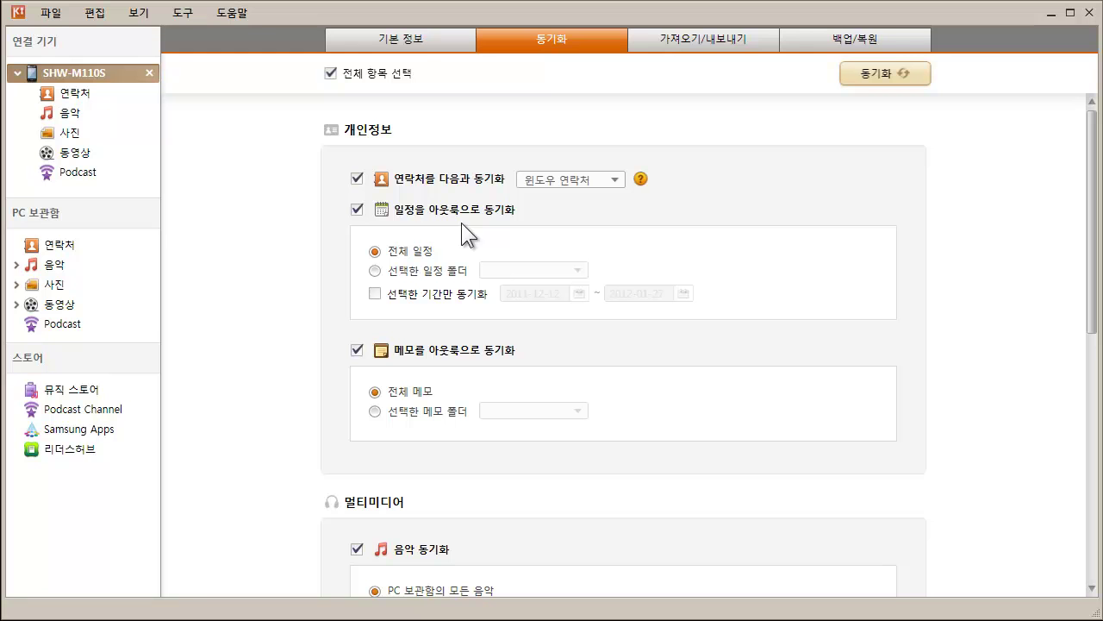
left_click(357, 178)
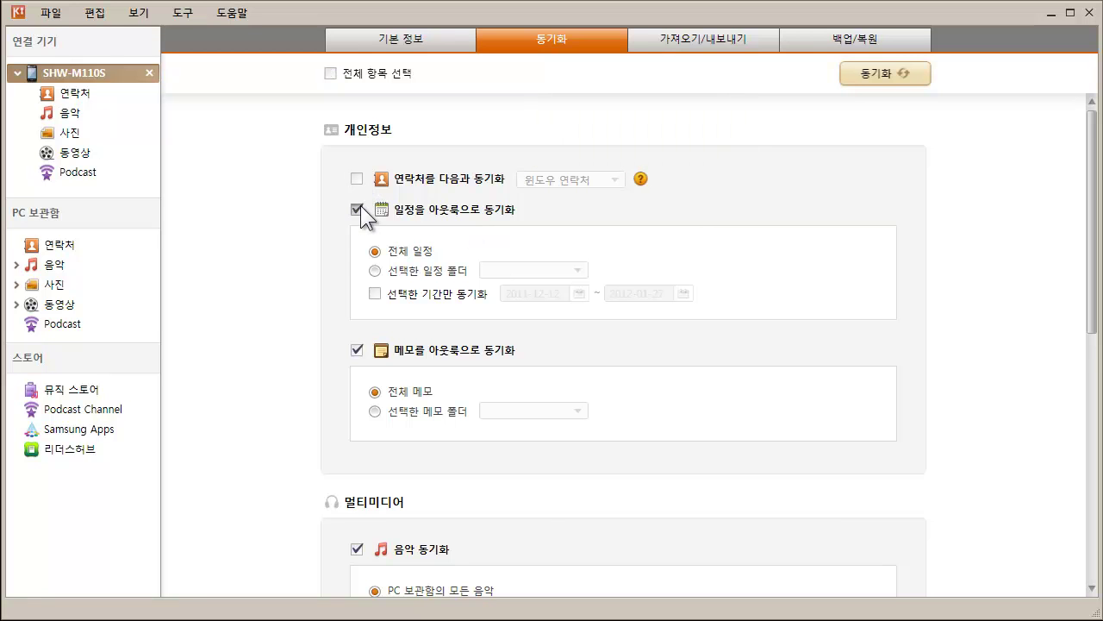
left_click(358, 207)
left_click(358, 243)
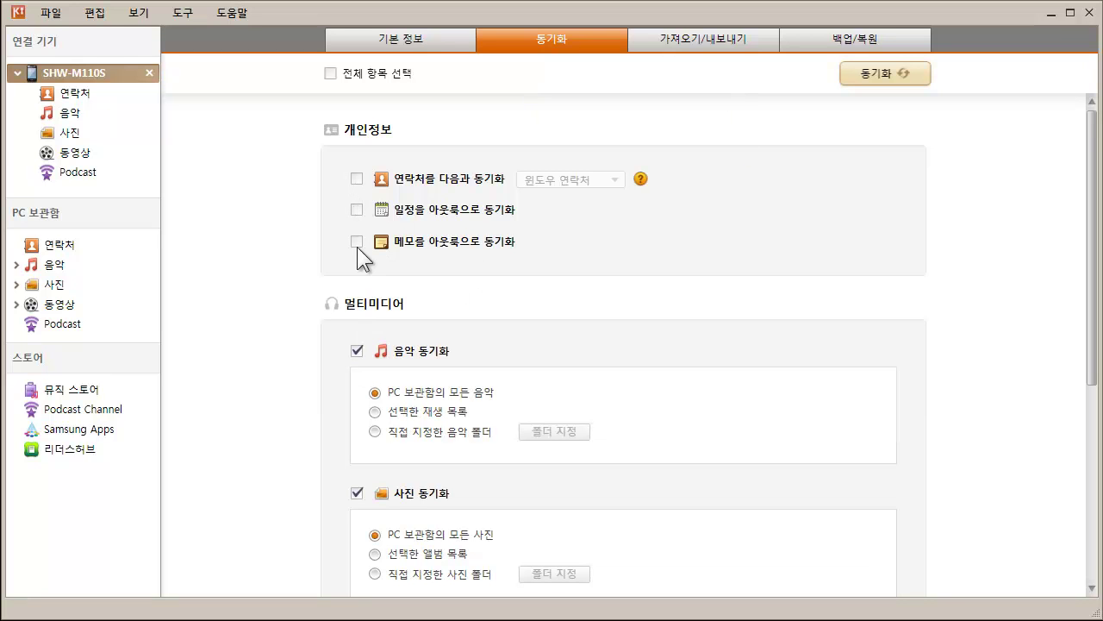
Step: Review the multimedia sync options and synchronize the PC library's music, photos, videos and podcasts with the phone
scroll(433, 269, "down", 2)
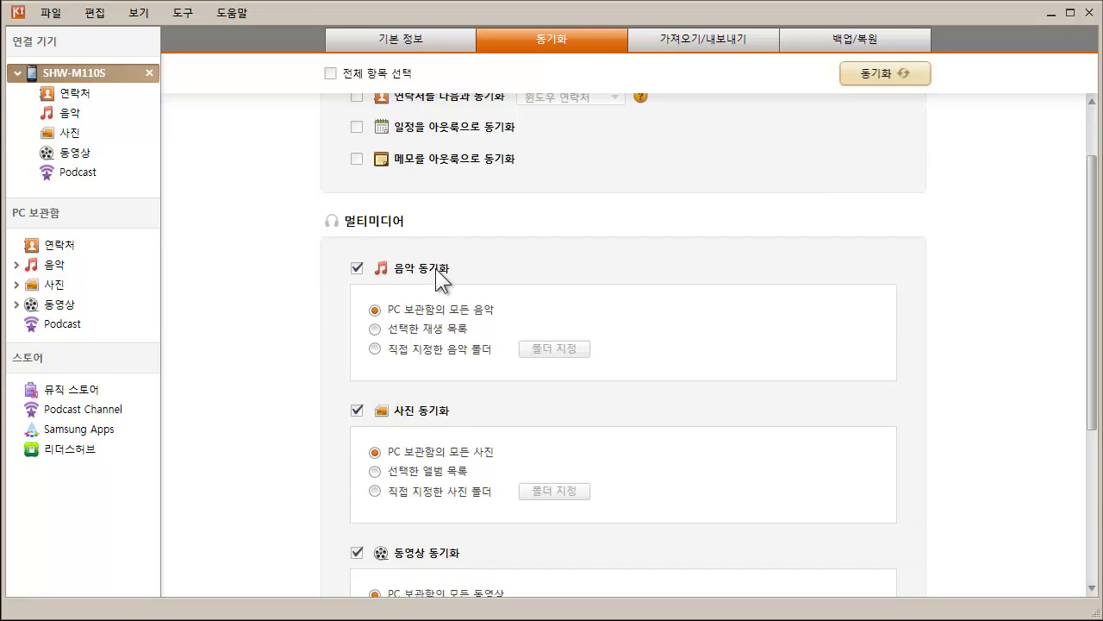
scroll(377, 229, "down", 3)
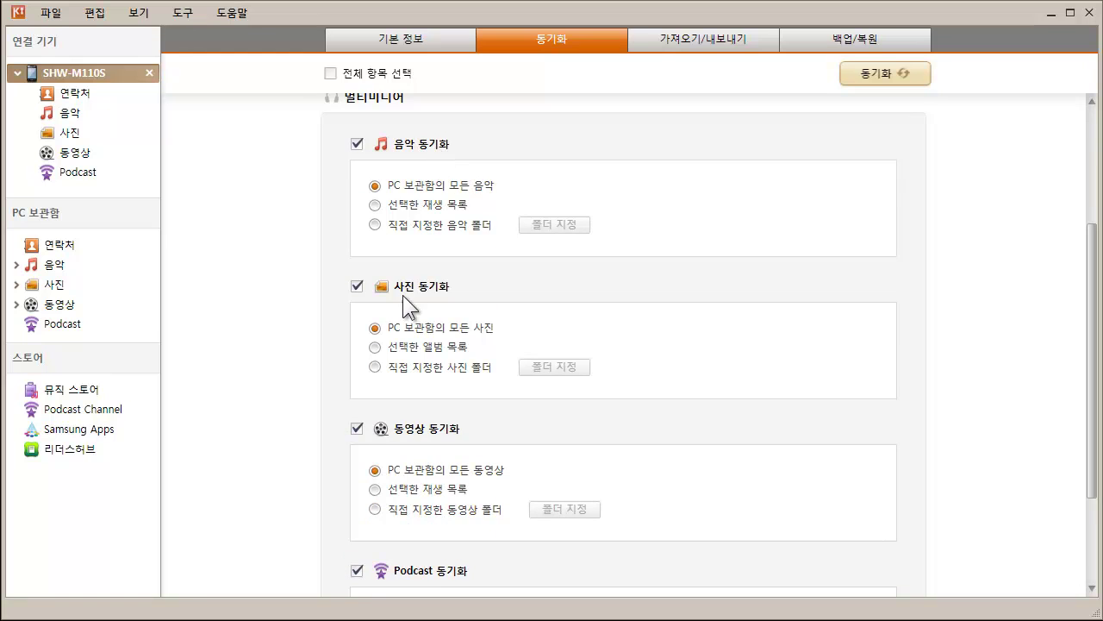
scroll(403, 295, "down", 4)
scroll(399, 425, "up", 4)
scroll(399, 425, "down", 4)
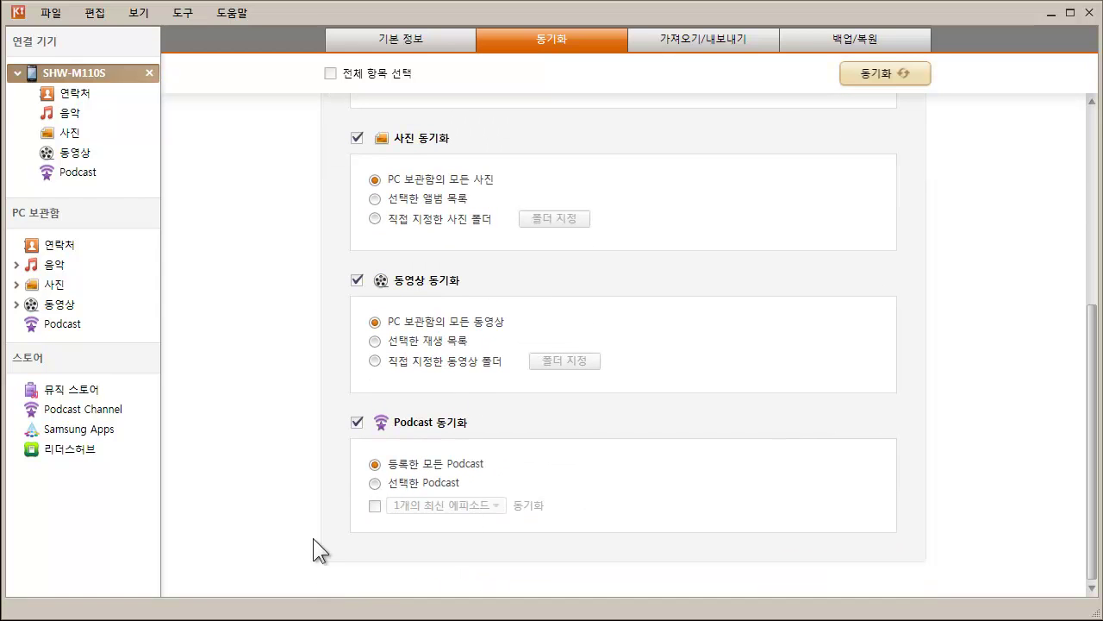
scroll(387, 476, "up", 4)
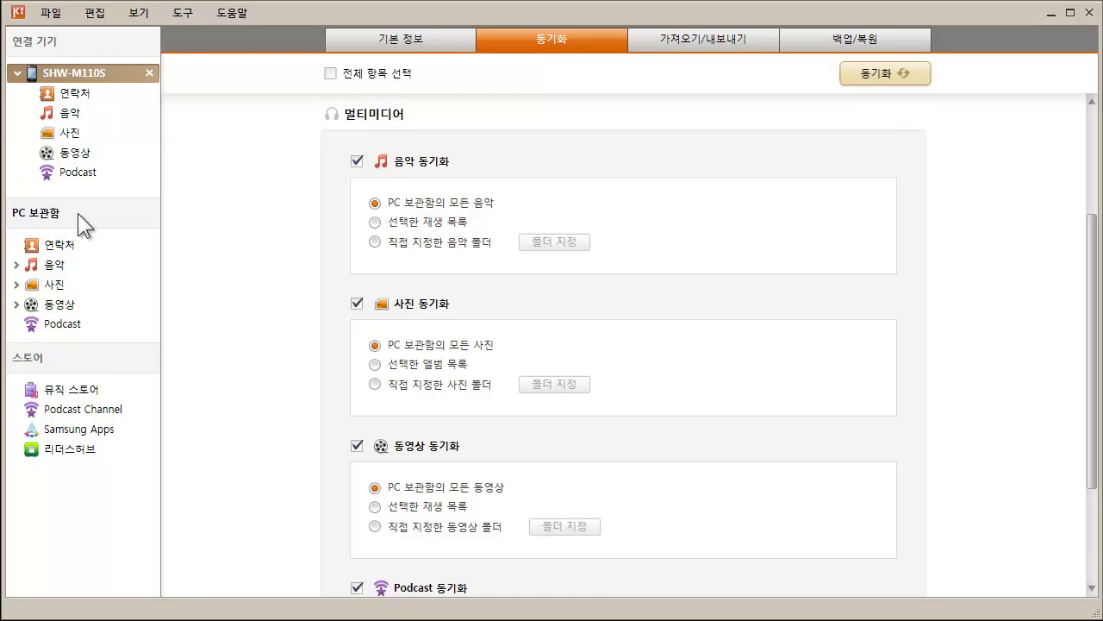
left_click(60, 245)
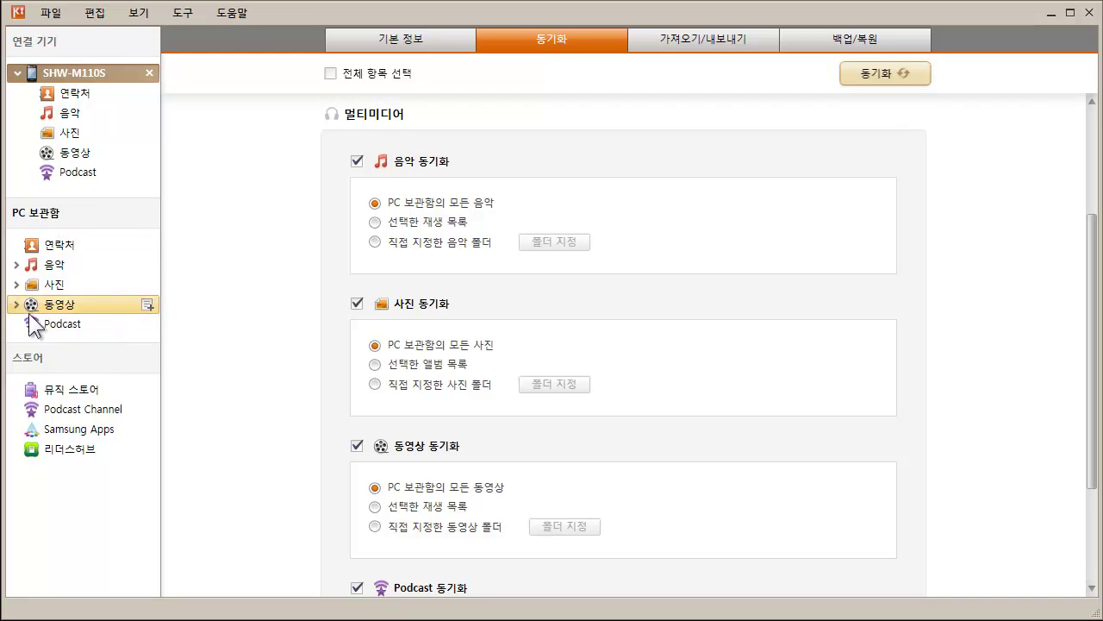
left_click(78, 269)
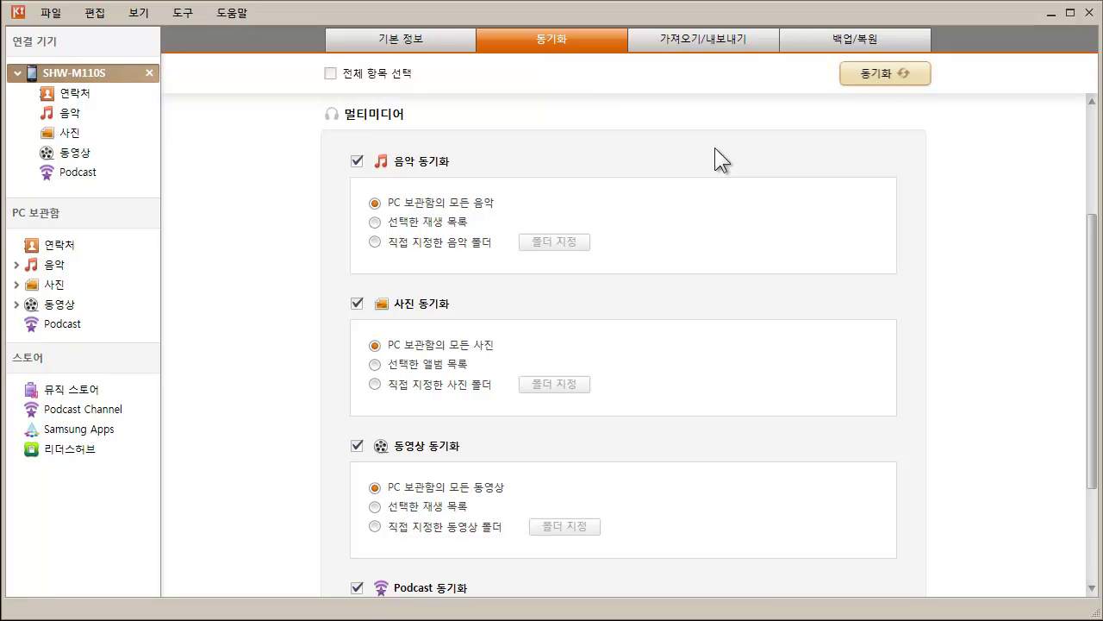
left_click(904, 73)
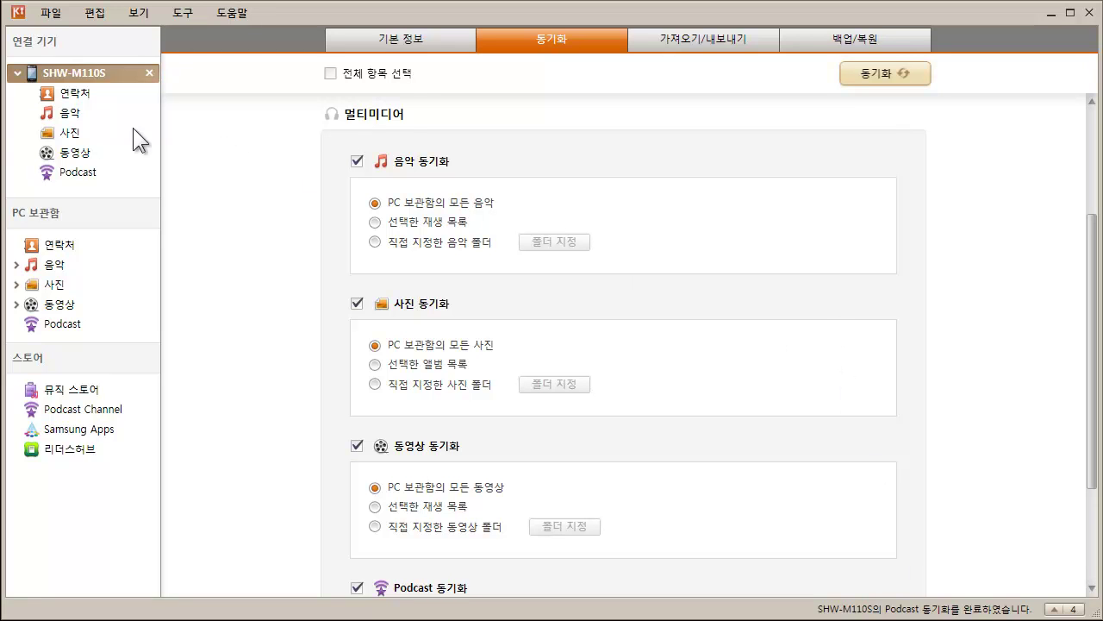
Step: Examine the music files and photos stored on the phone after the synchronization
left_click(75, 113)
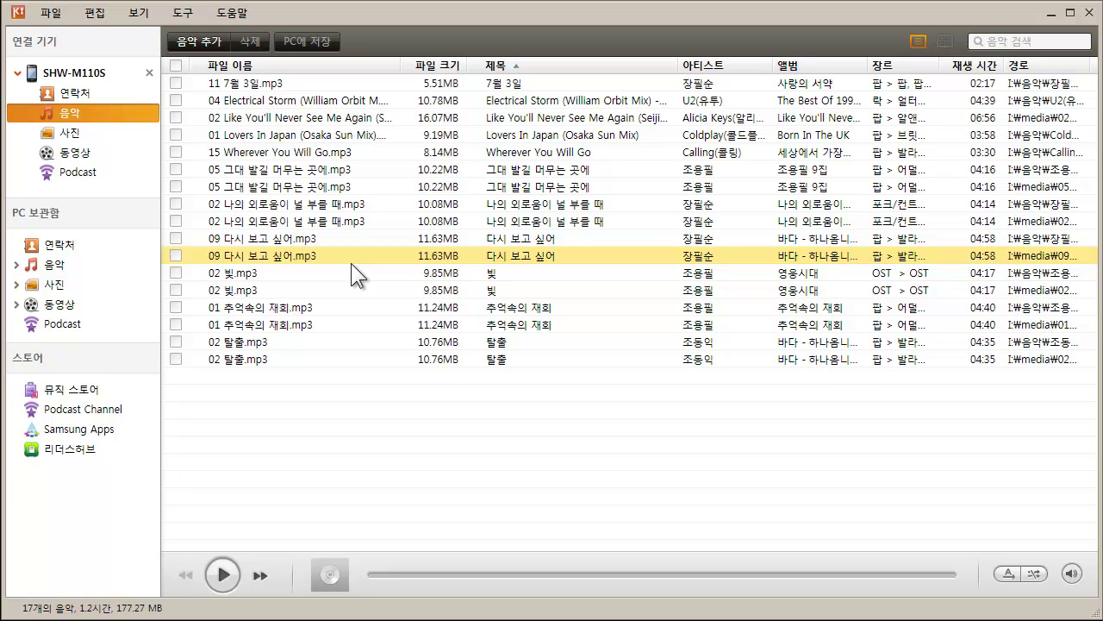
left_click(72, 69)
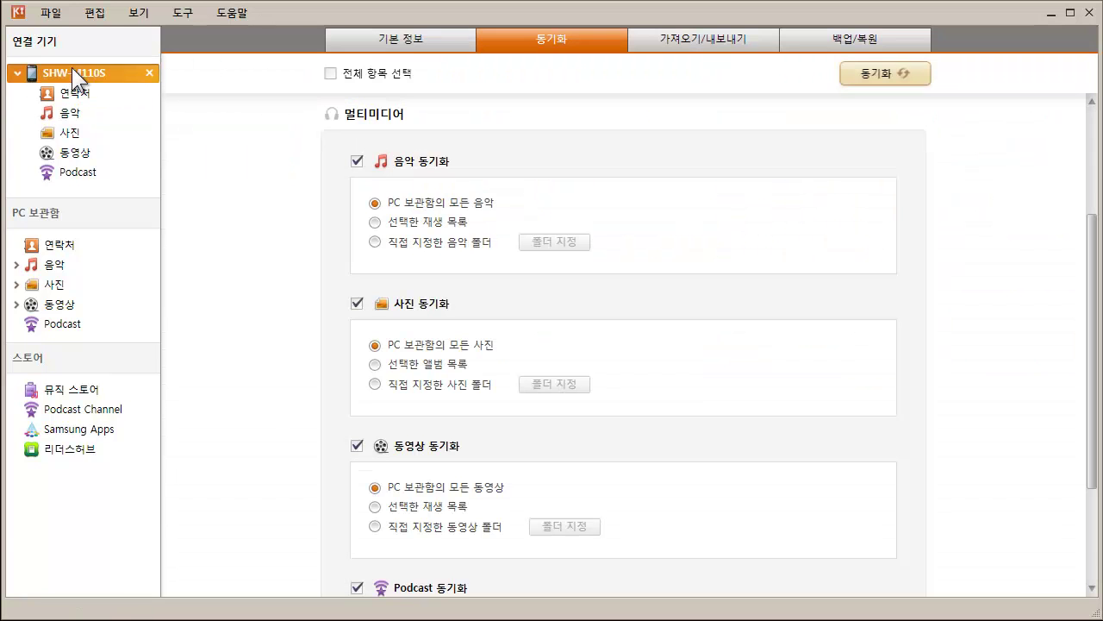
left_click(80, 115)
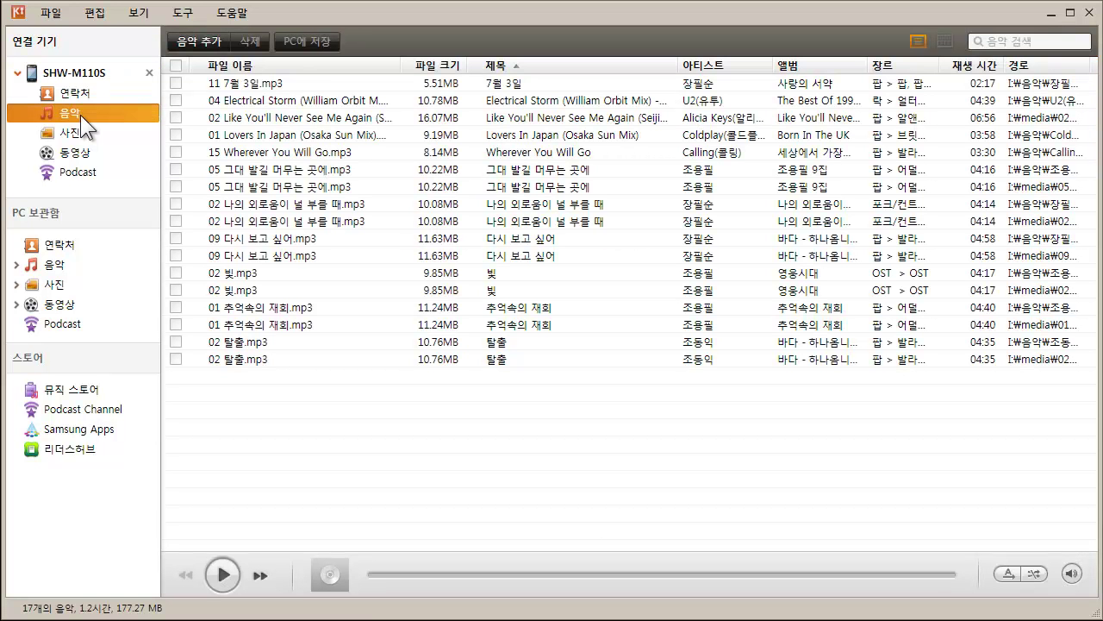
left_click(87, 127)
left_click(393, 93)
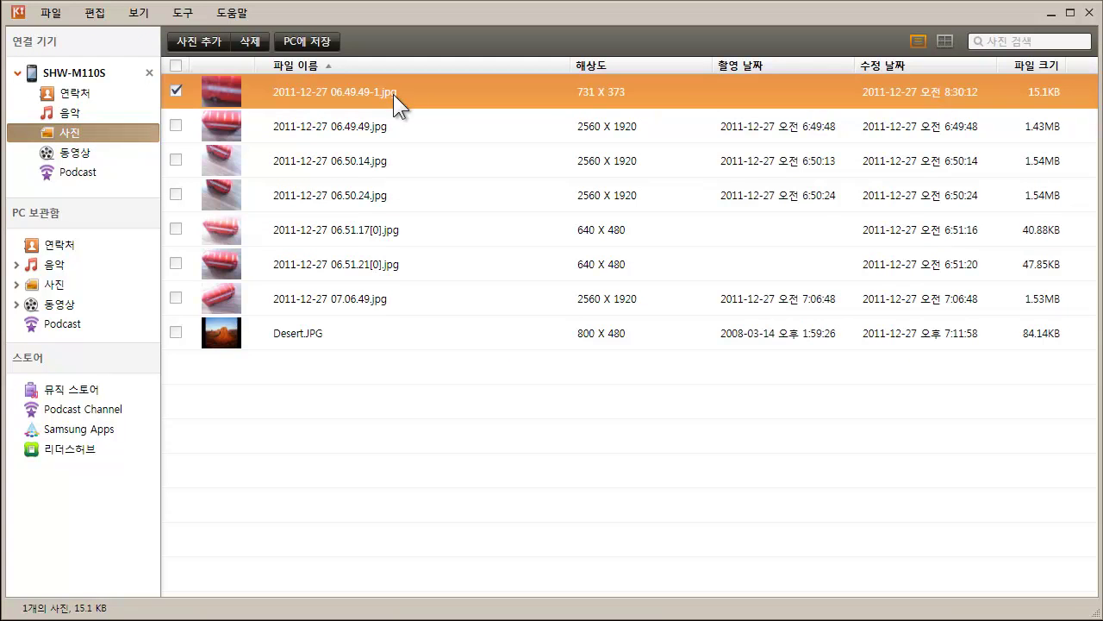
left_click(370, 344)
left_click(367, 383)
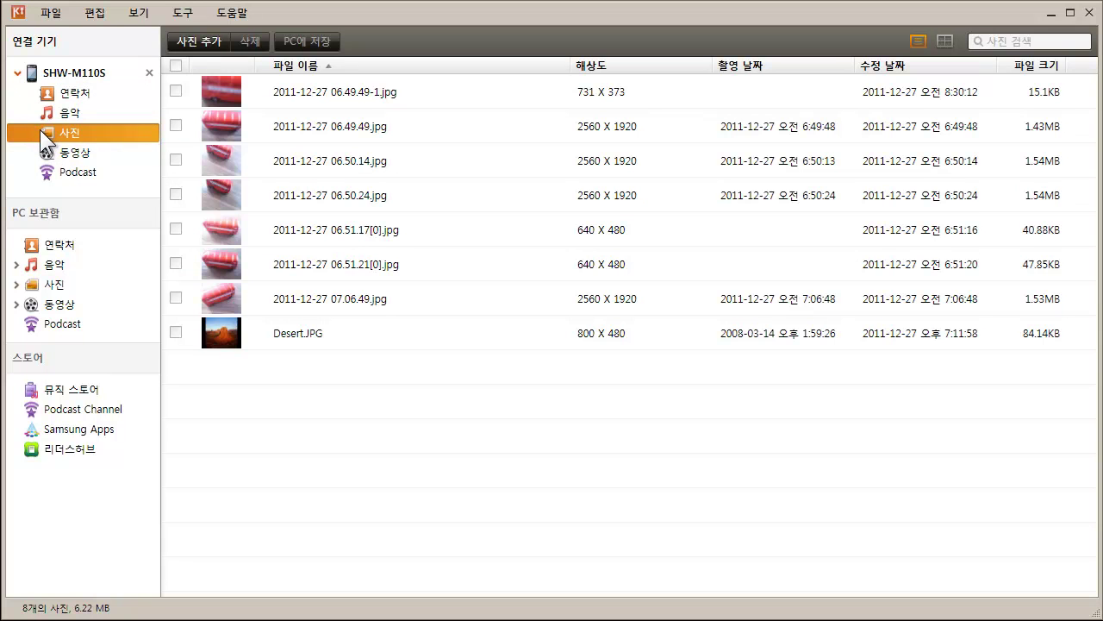
Step: Select all photos on the phone, start saving them to the PC and open the Photo folder under samsung\Kies as destination
left_click(175, 65)
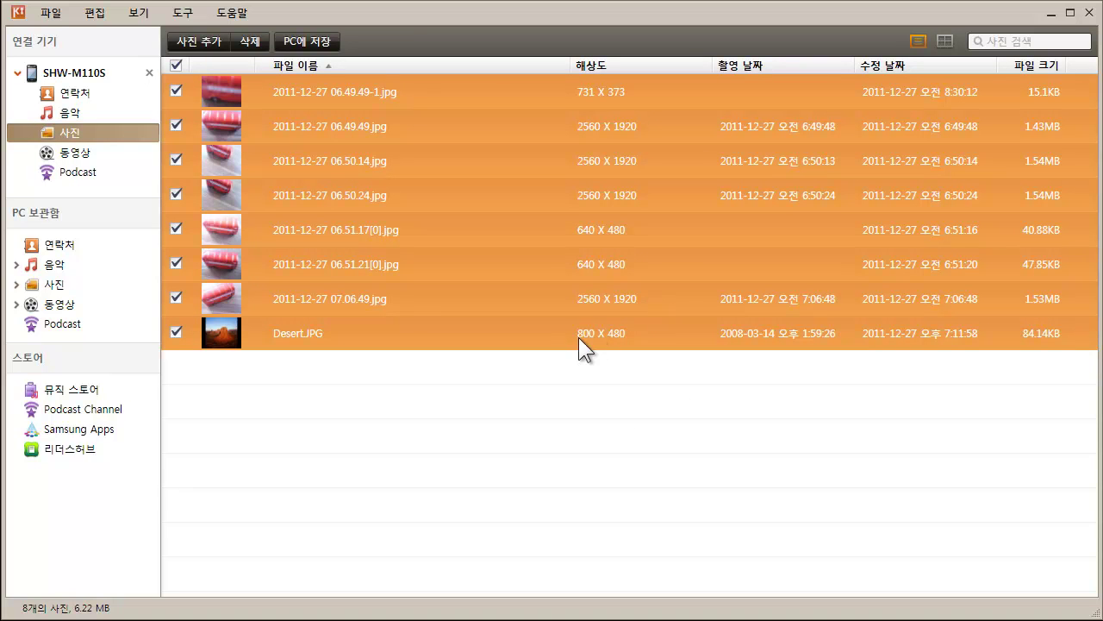
left_click(319, 48)
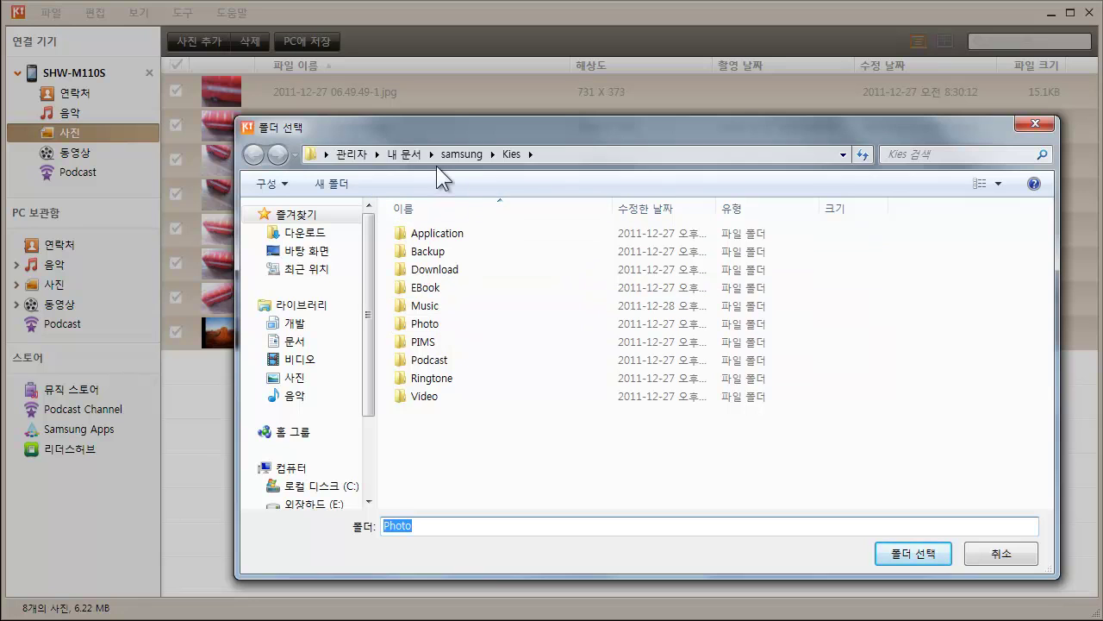
left_click(561, 153)
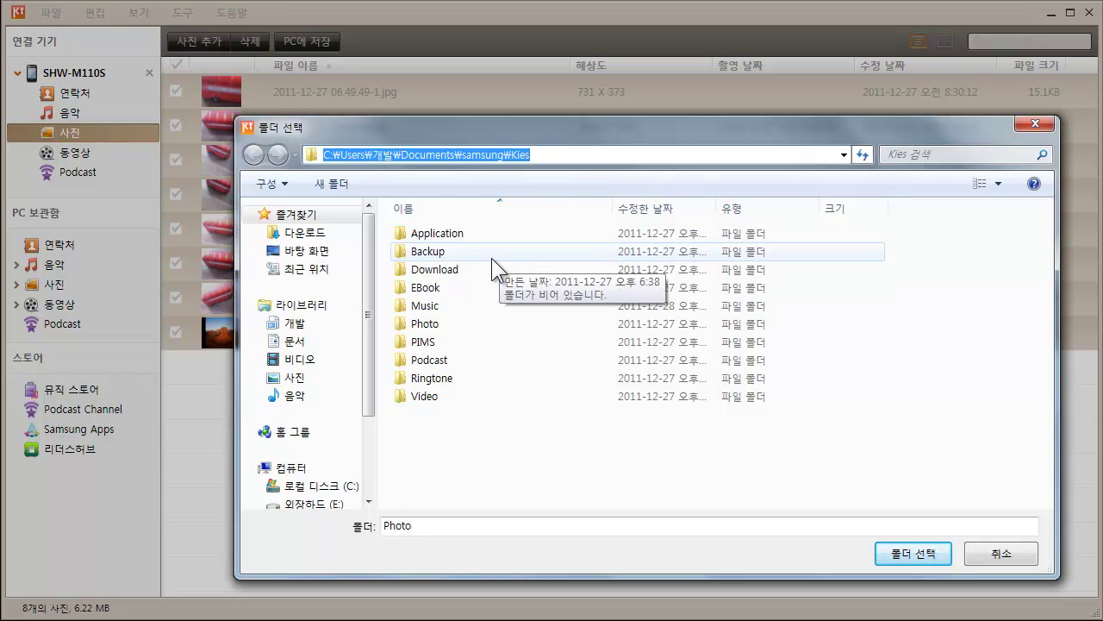
double_click(466, 328)
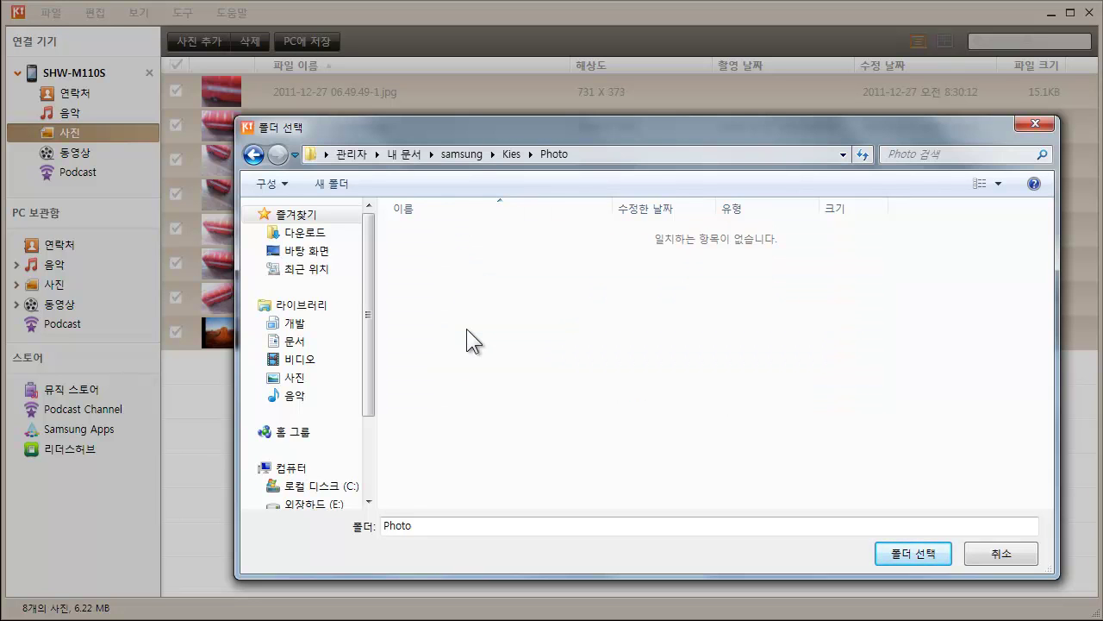
key("alt+Left")
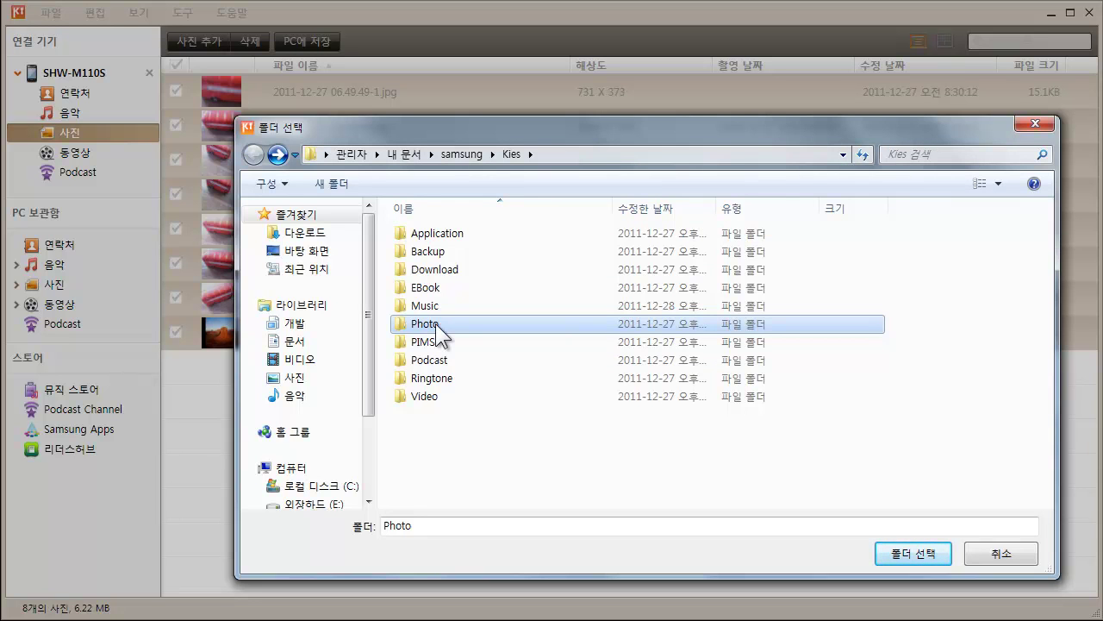
double_click(438, 332)
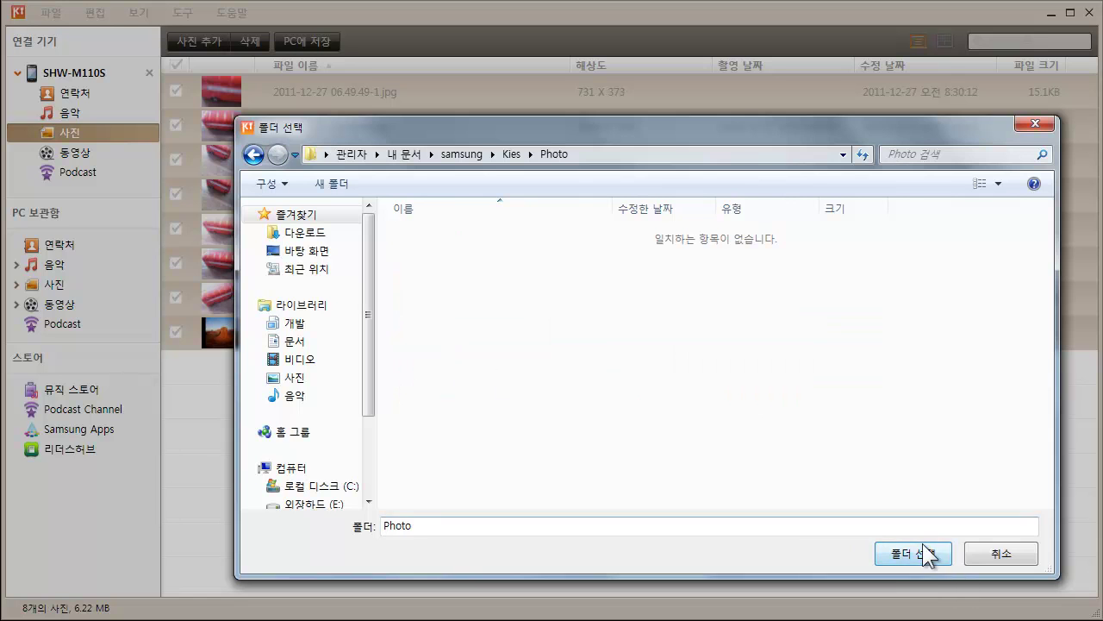
Step: Try to use the 사진 (Pictures) library itself as the destination folder for the phone's photos
left_click(290, 377)
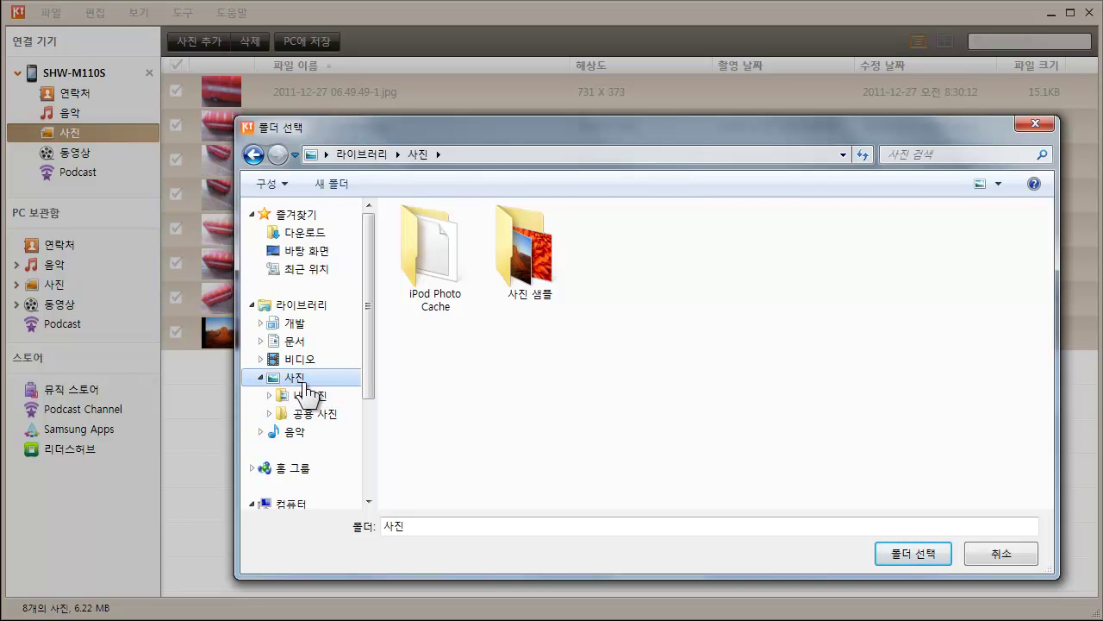
scroll(303, 317, "down", 3)
scroll(303, 317, "up", 3)
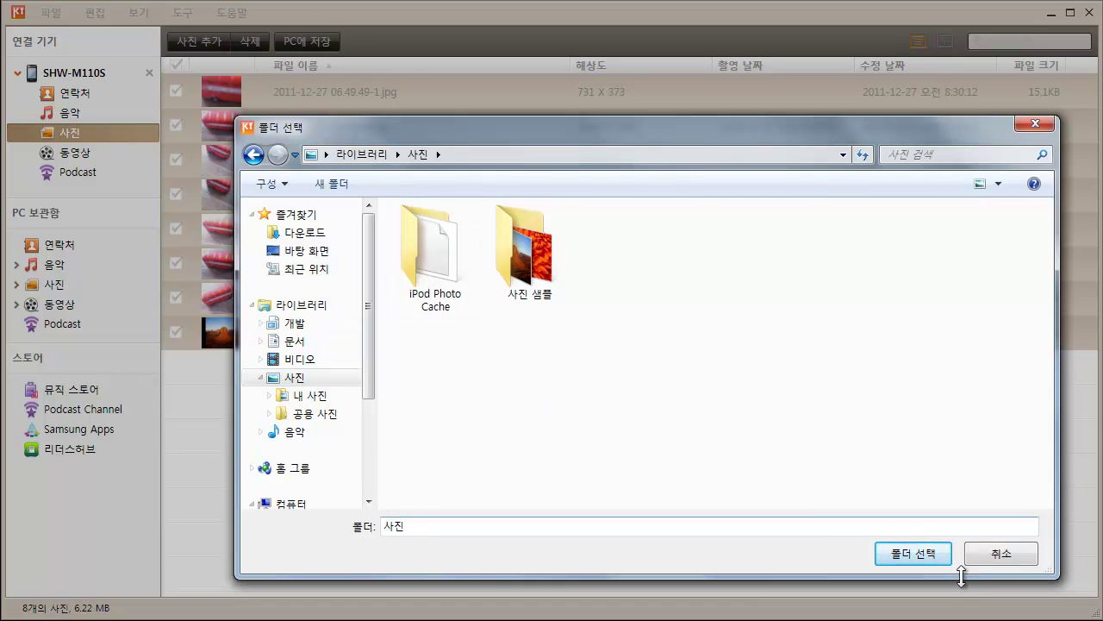
left_click(931, 556)
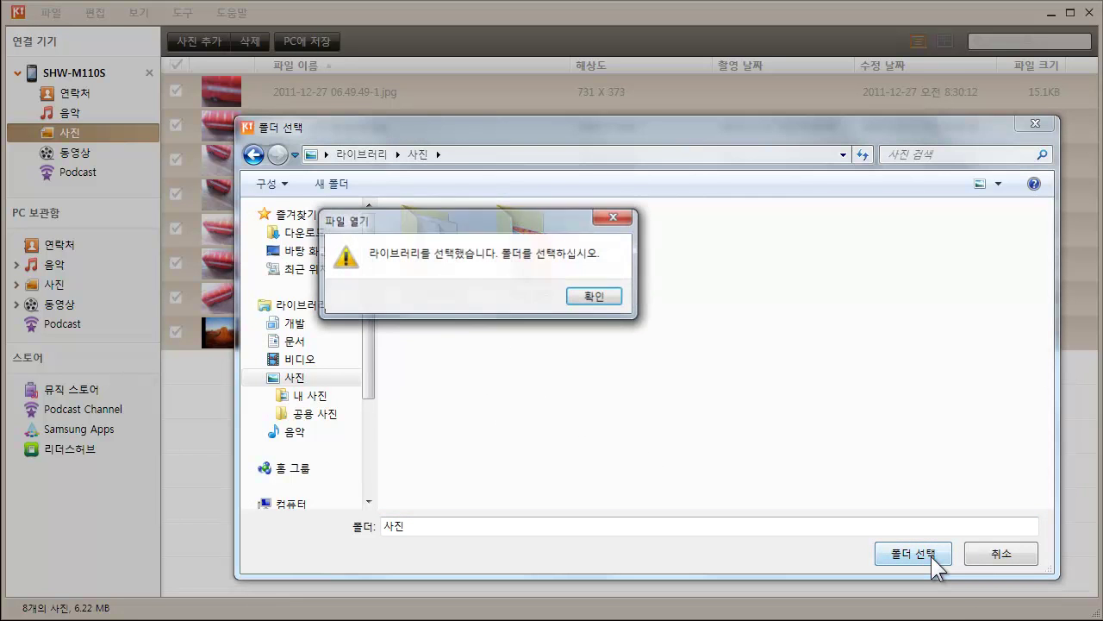
left_click(595, 300)
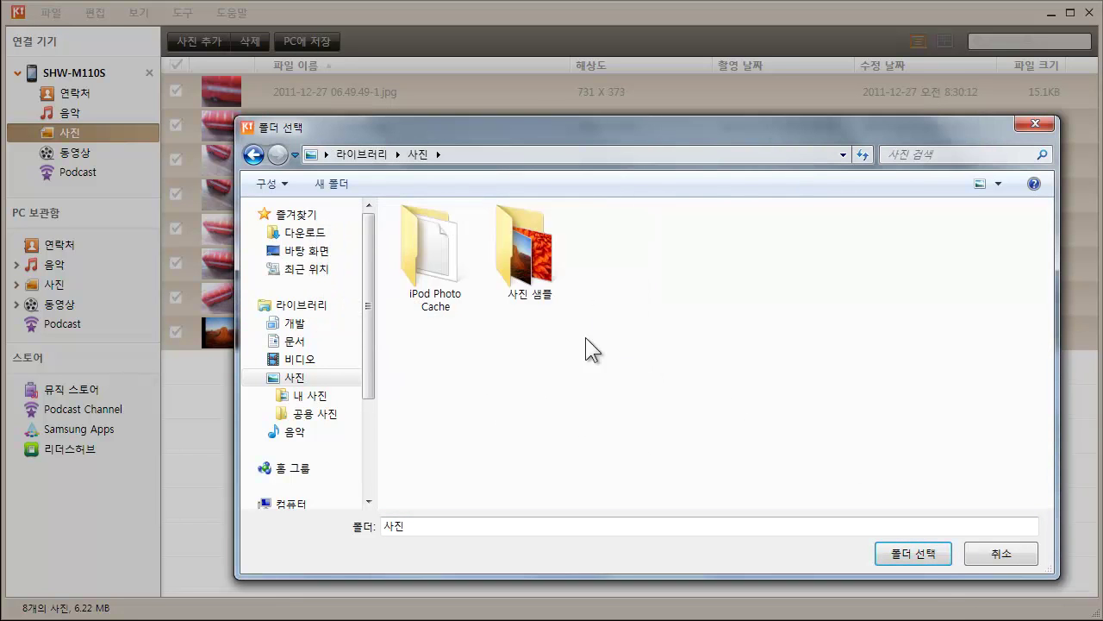
Step: Create a folder named 갤럭시S in the 사진 library and save the selected phone photos into it
right_click(525, 387)
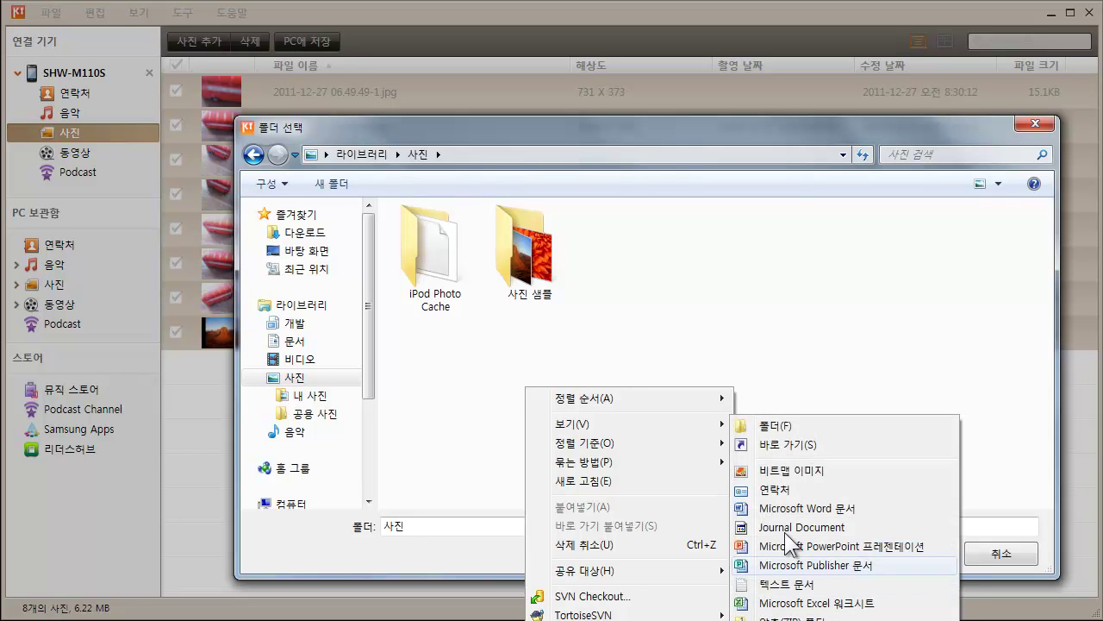
left_click(802, 422)
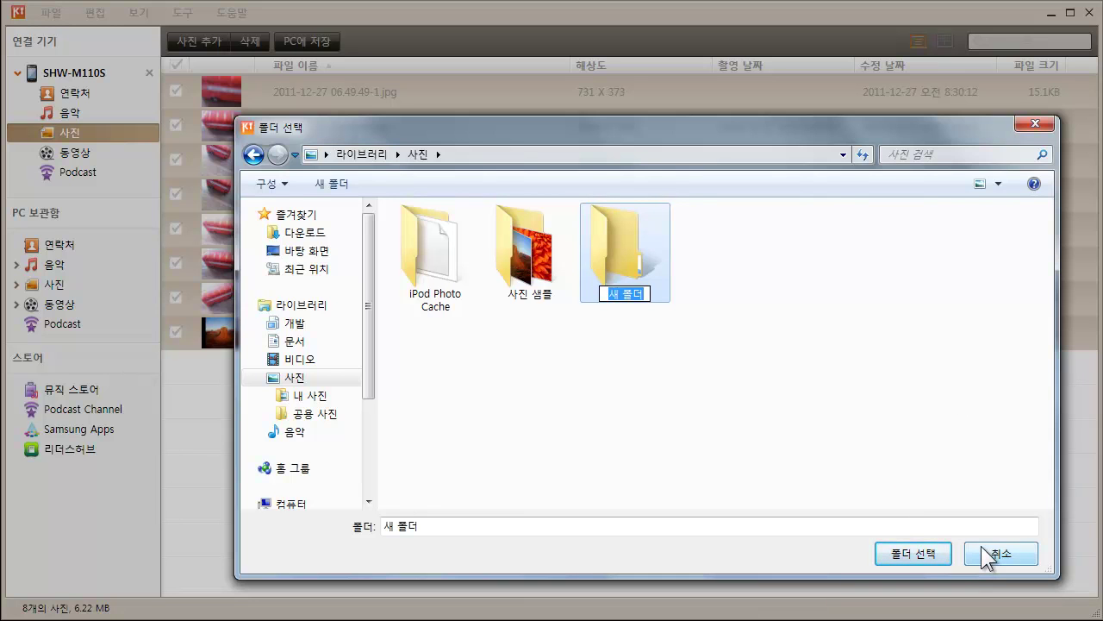
type("결")
type("럭시")
type("S")
key("Return")
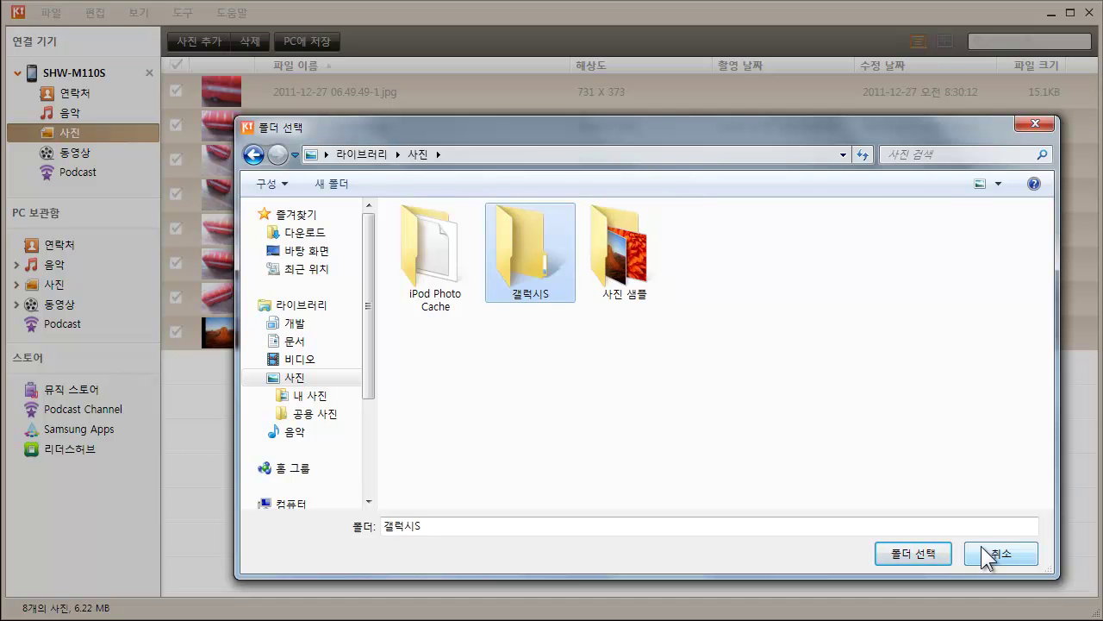
double_click(537, 259)
left_click(905, 555)
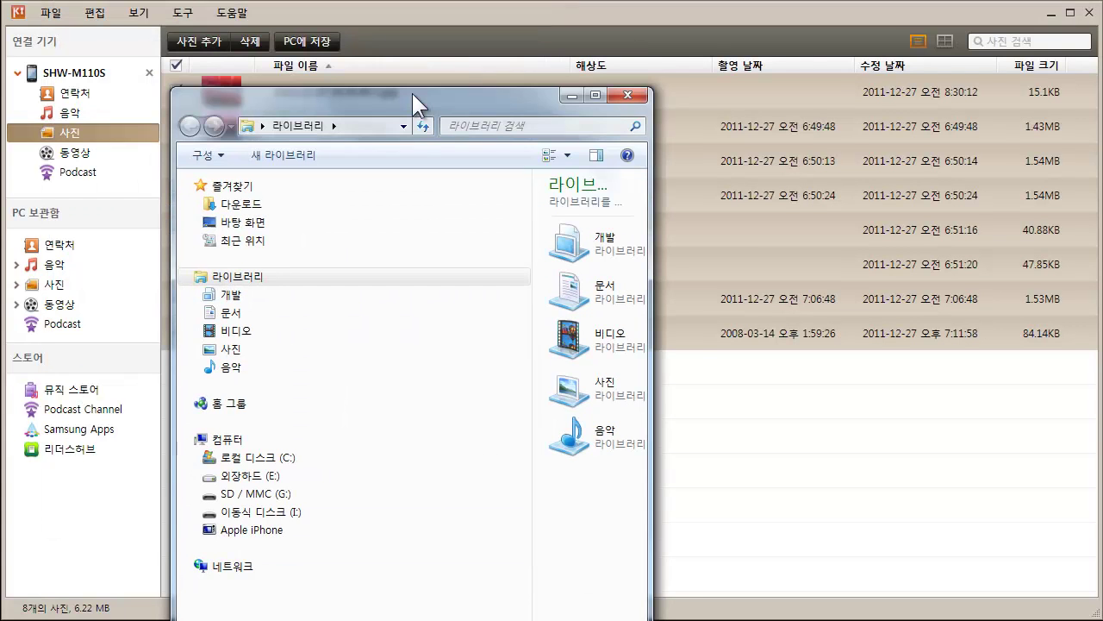
Step: Open the 갤럭시S folder of the 사진 library in a widened Windows Explorer window
left_click_drag(412, 93, 468, 20)
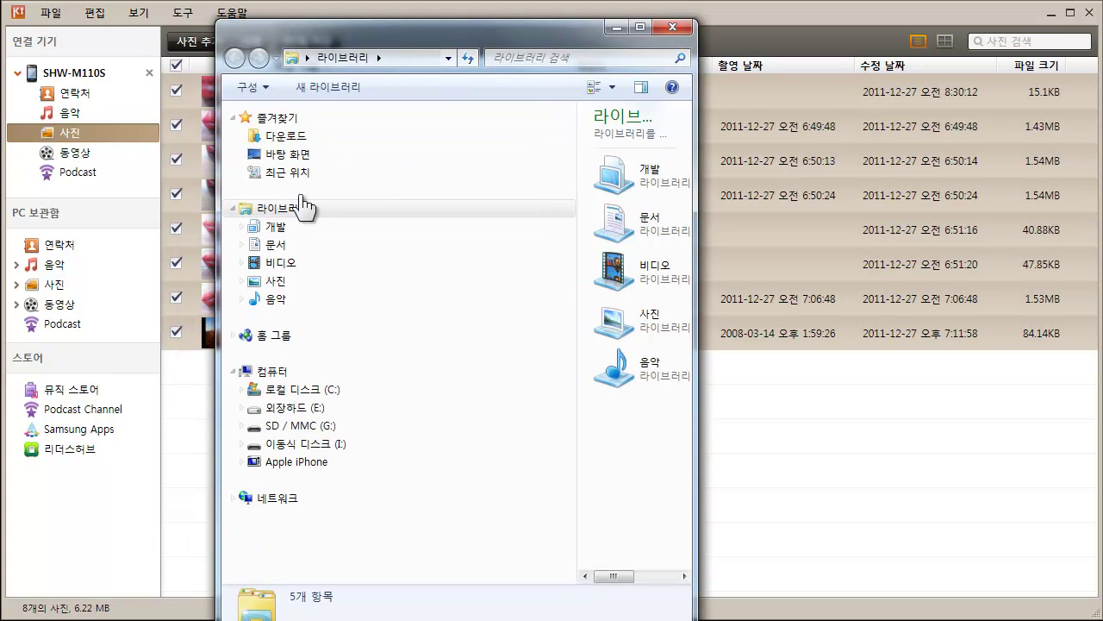
left_click(275, 285)
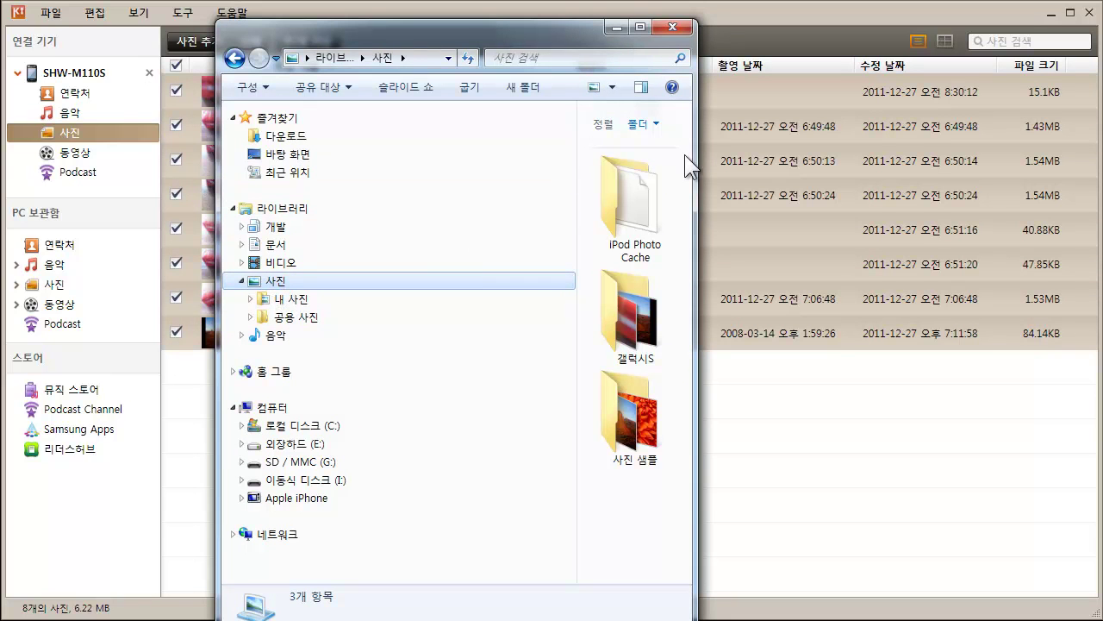
left_click_drag(698, 179, 1064, 185)
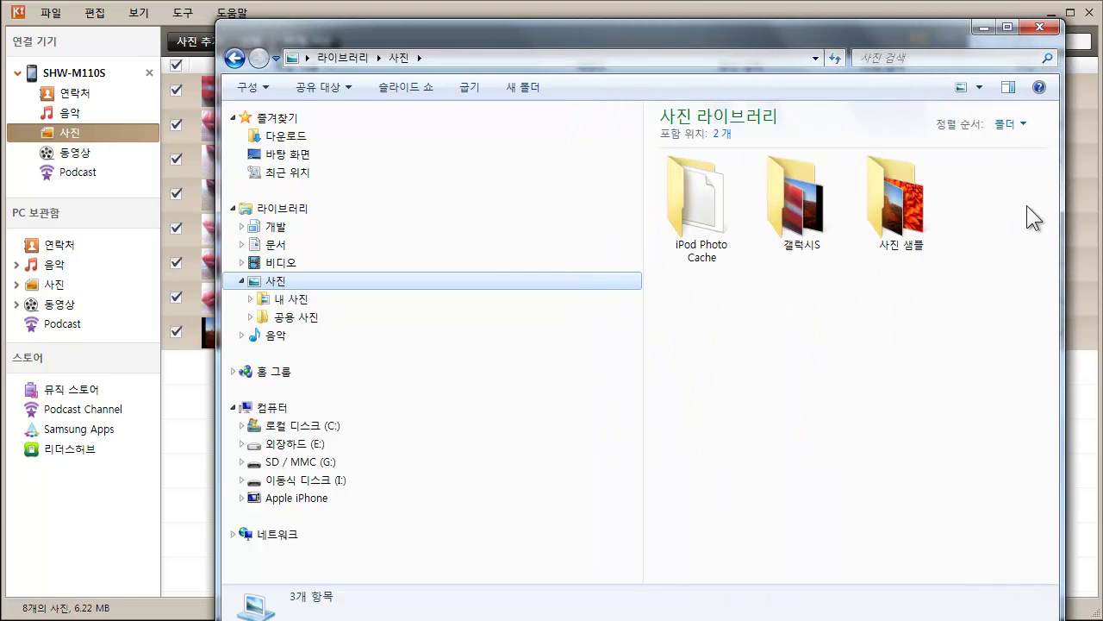
double_click(815, 202)
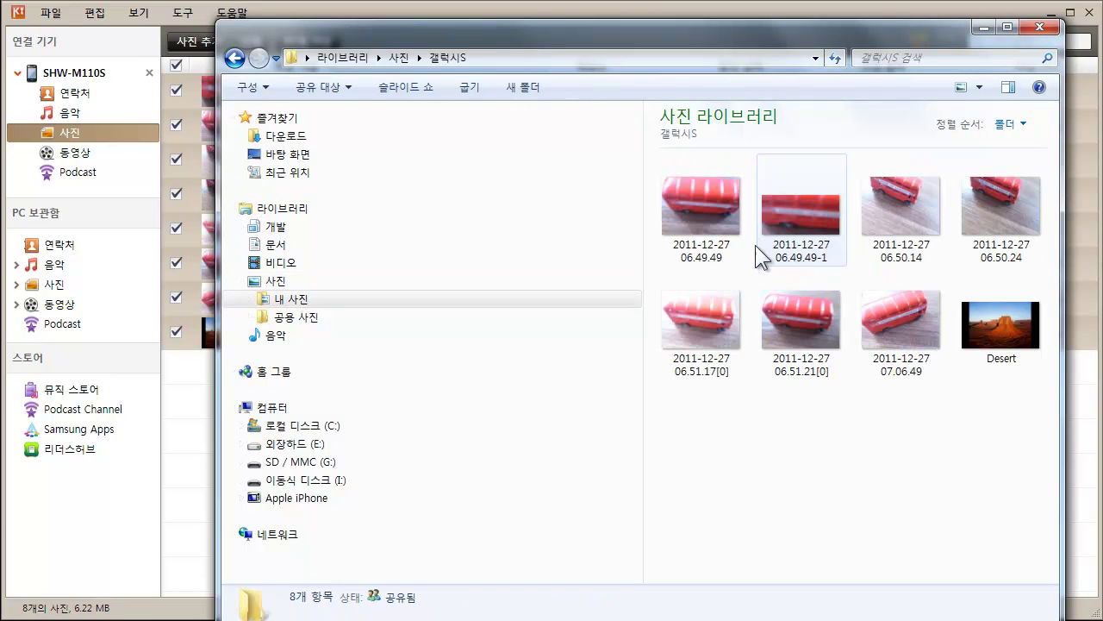
Step: Check the saved pictures, view photo 2011-12-27 06.50.14 at full size, and close the folder window
left_click(705, 205)
left_click(700, 314)
left_click(800, 305)
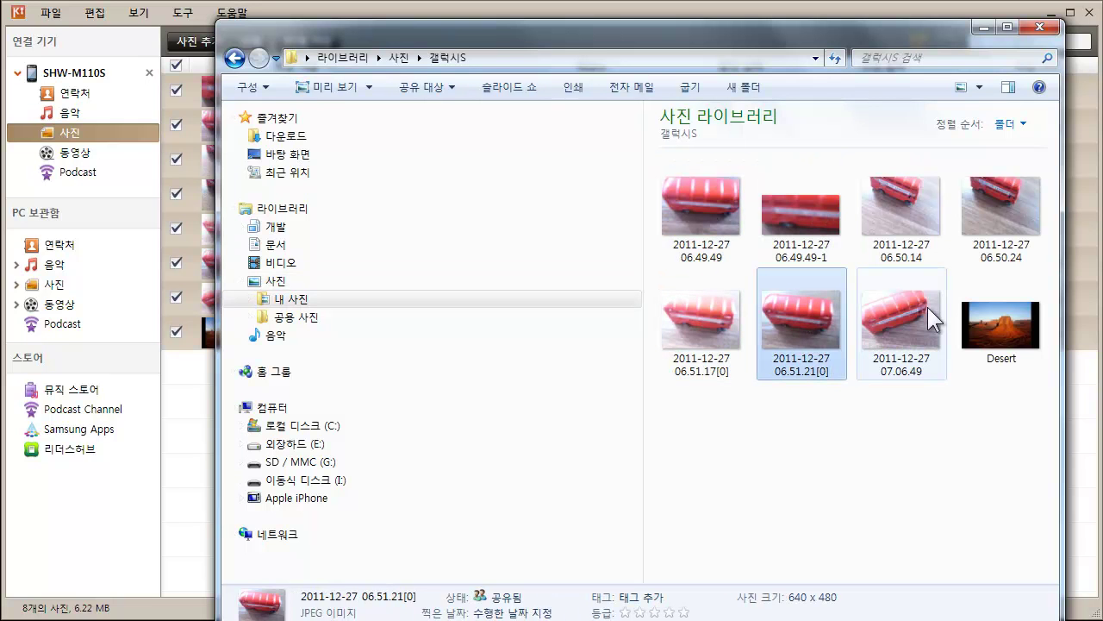
left_click(926, 210)
double_click(926, 210)
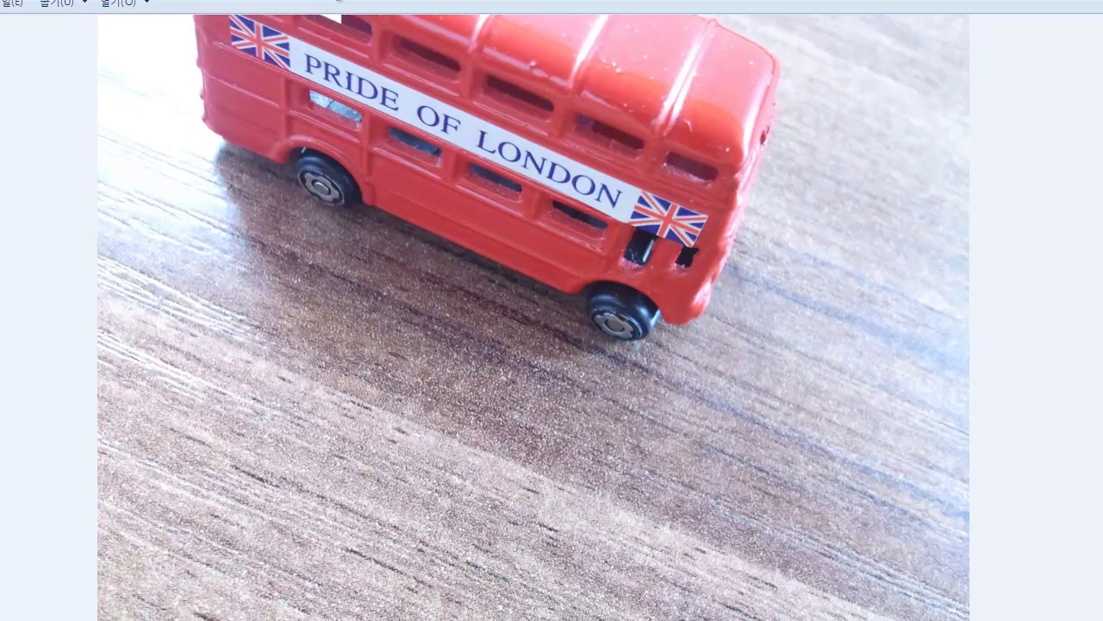
key("Escape")
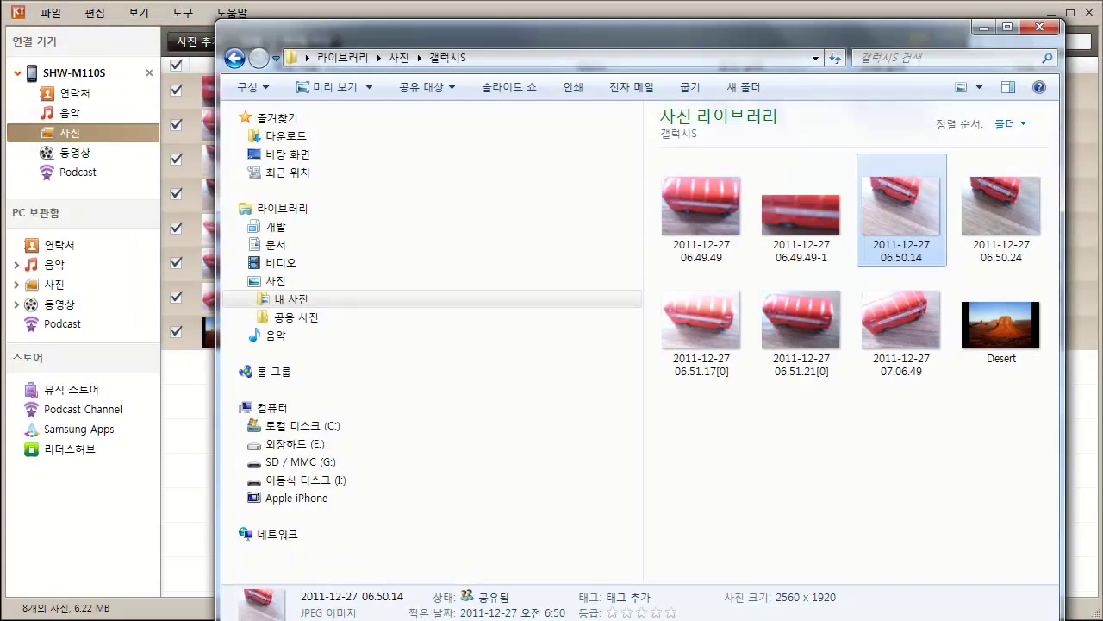
left_click(1049, 28)
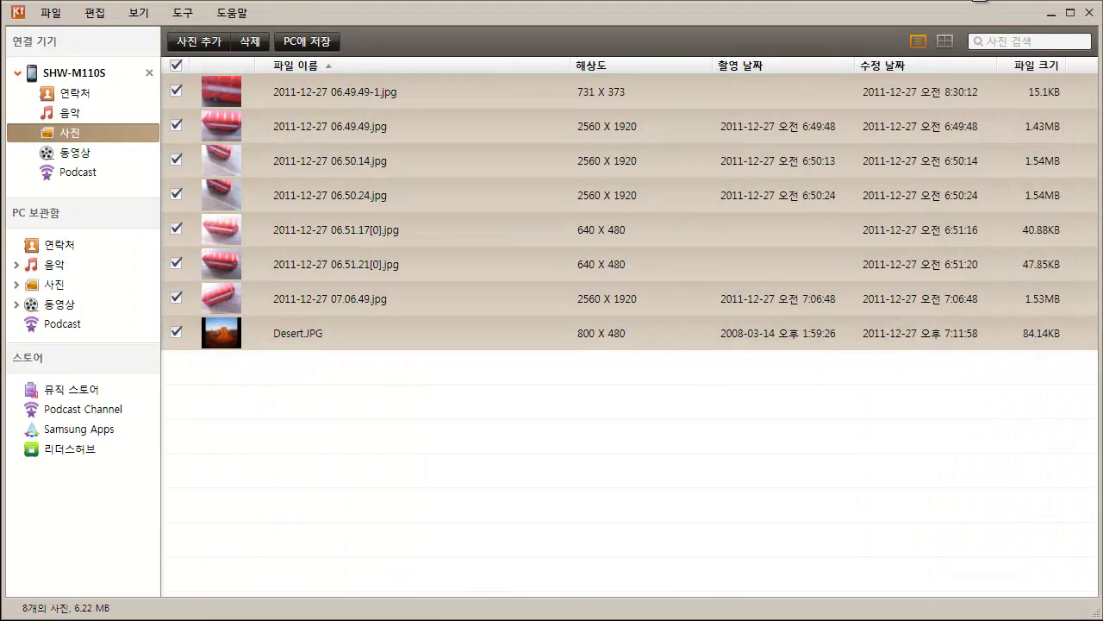
Step: Select all music files on the phone and start saving them to the PC
left_click(89, 119)
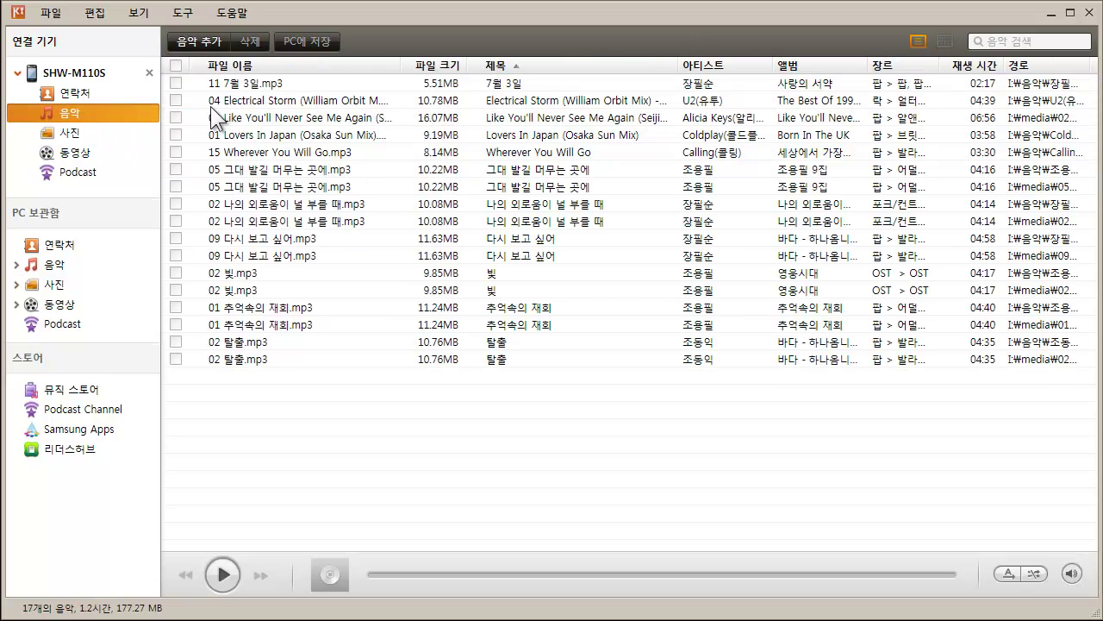
left_click(176, 64)
left_click(306, 41)
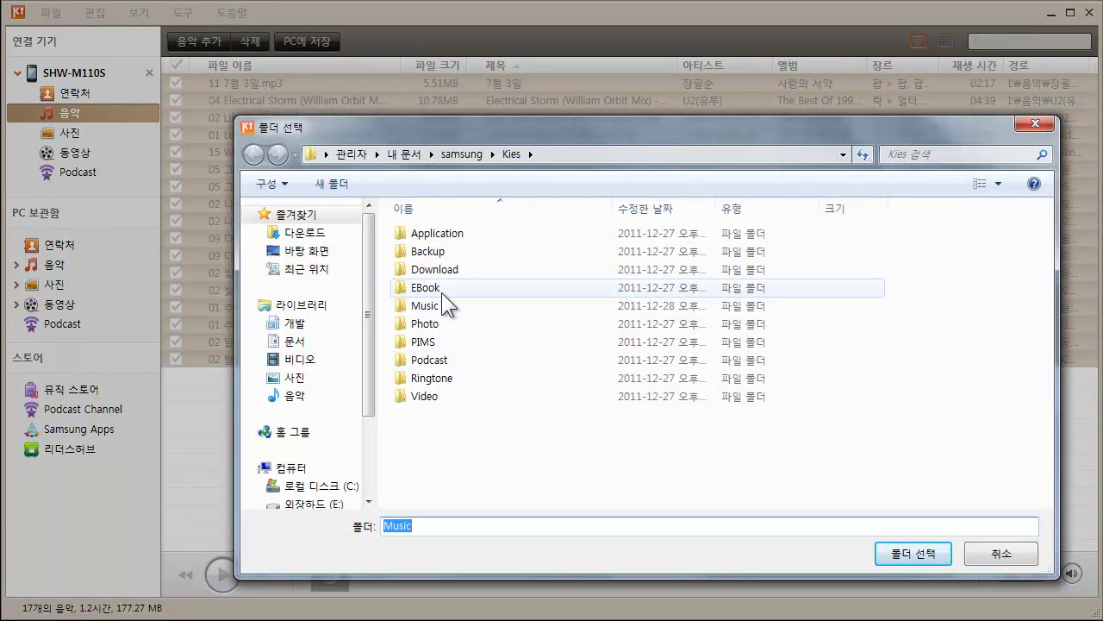
Step: Create a folder named 갤럭시S in the 비디오 (Videos) library and choose it as the destination for the music
left_click(301, 359)
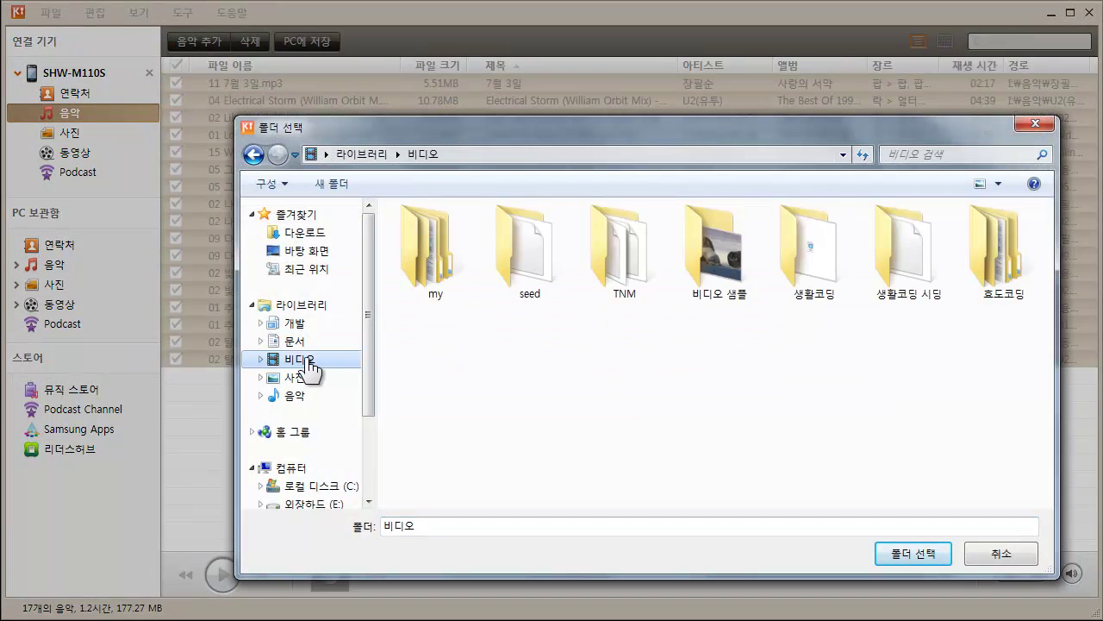
right_click(516, 376)
mouse_move(604, 617)
left_click(814, 411)
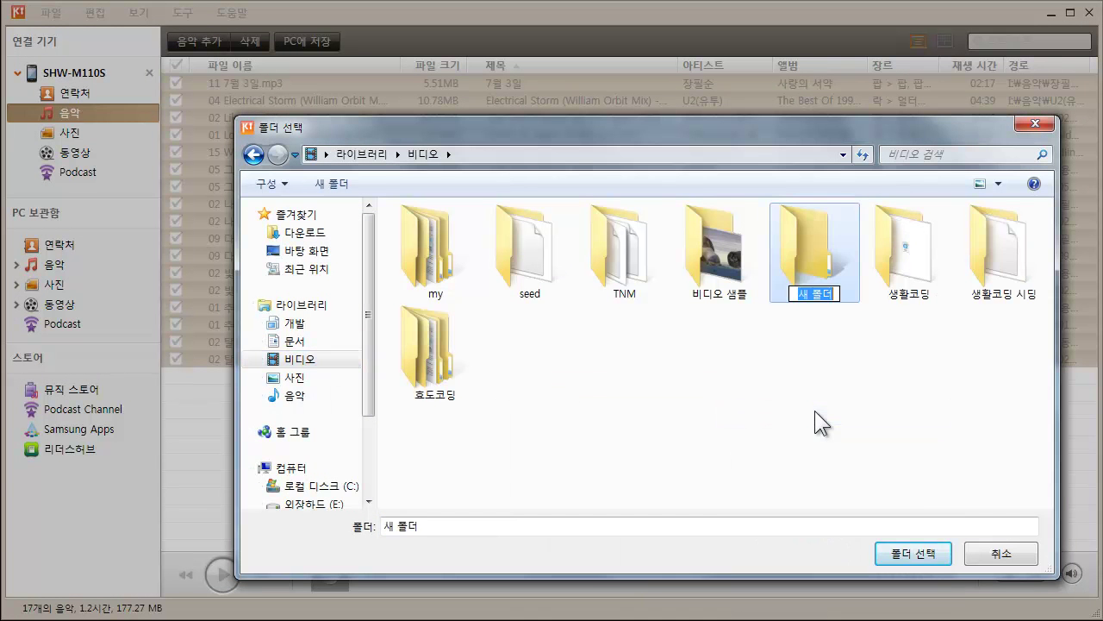
type("걸")
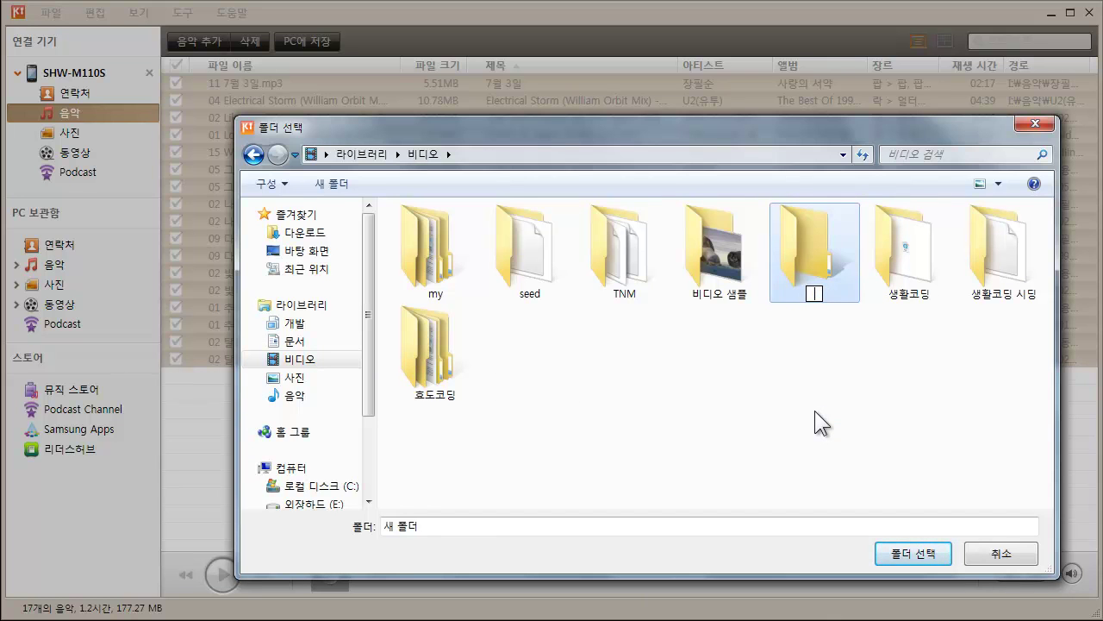
type("럭시S")
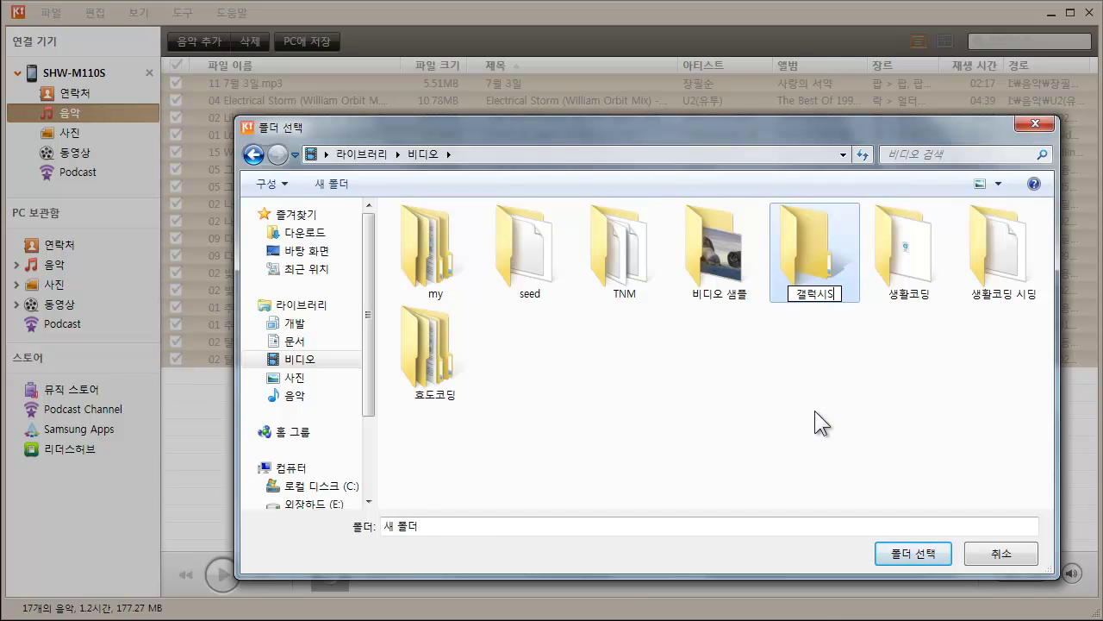
key("Return")
double_click(734, 257)
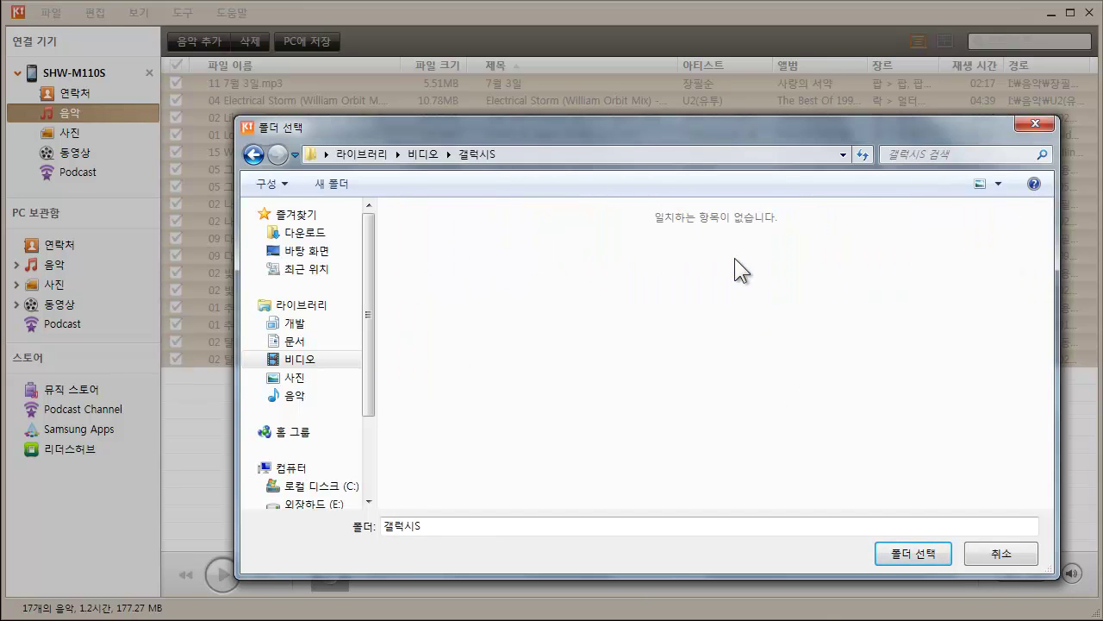
left_click(879, 556)
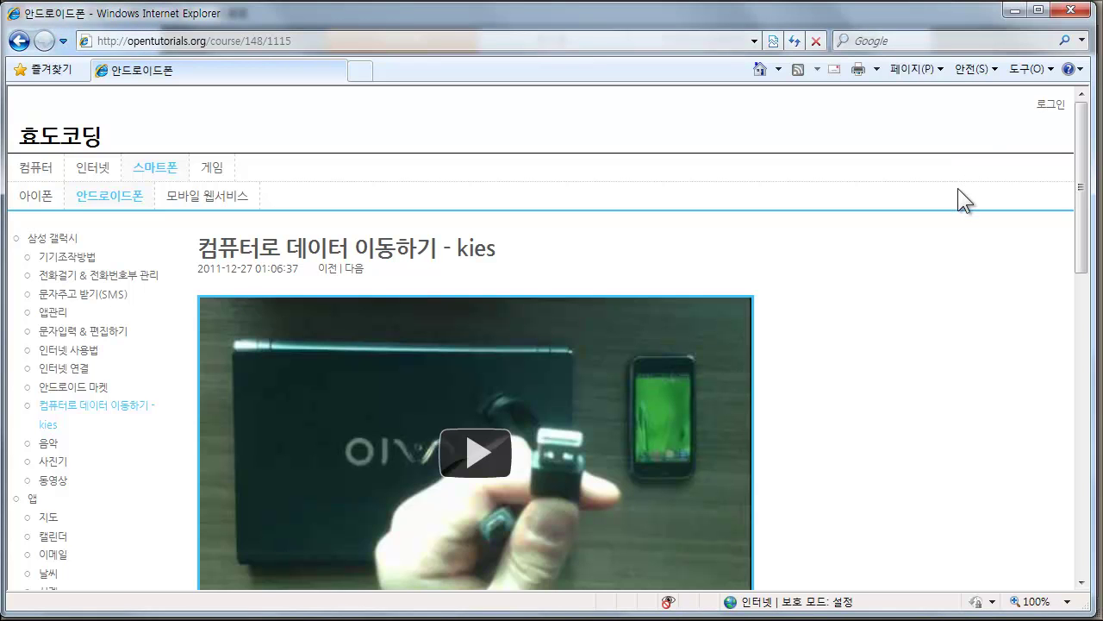
Step: Look over the opentutorials lesson page in Internet Explorer and the phone's synchronization options in Kies
scroll(958, 188, "down", 3)
scroll(958, 188, "up", 3)
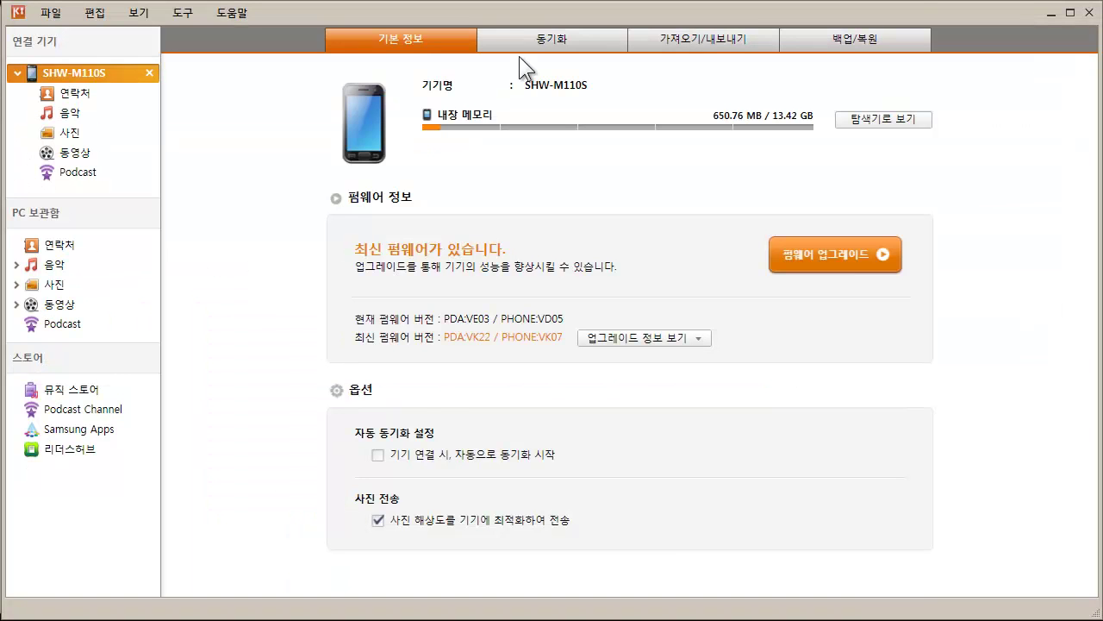
left_click(529, 45)
scroll(413, 345, "down", 1)
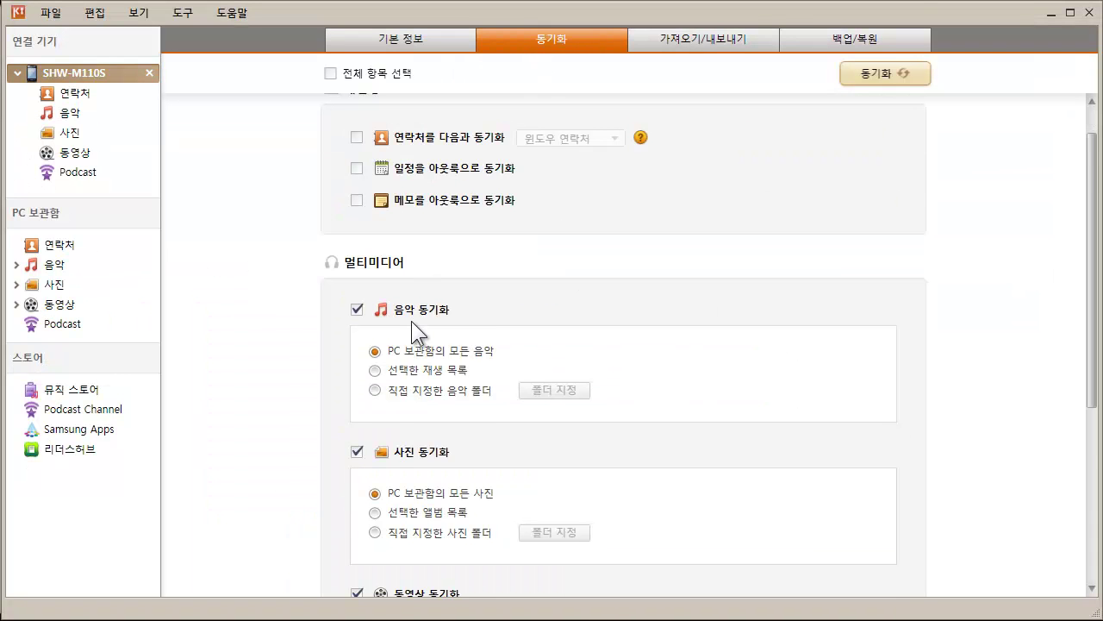
scroll(412, 344, "down", 4)
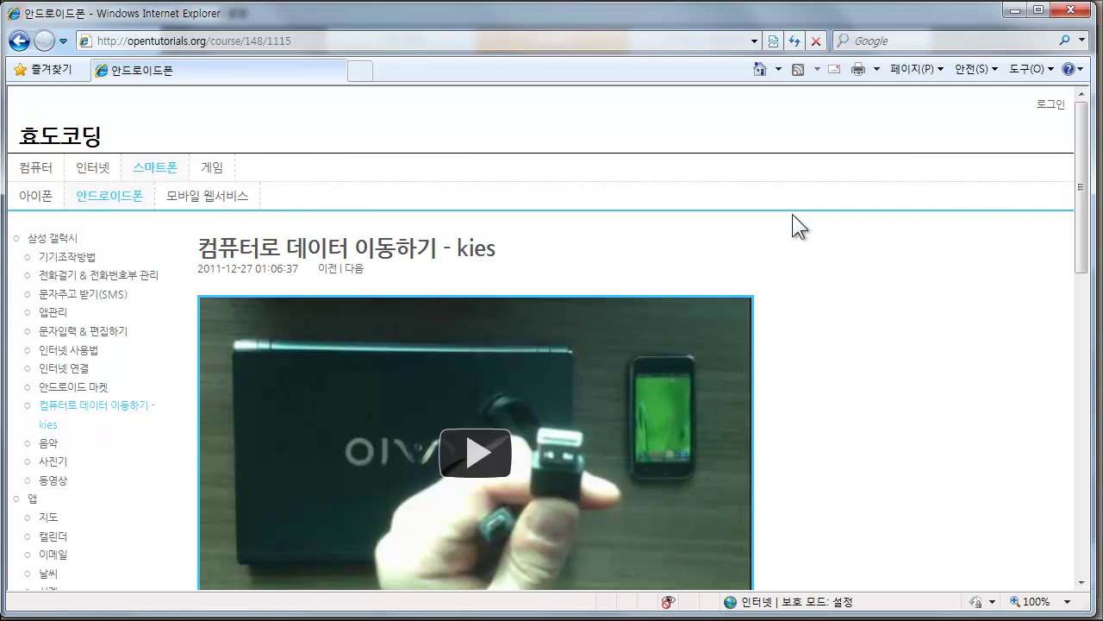
Step: Switch to Internet Explorer and look through the lesson page "컴퓨터로 데이터 이동하기 - kies" and its topic list
scroll(793, 214, "down", 3)
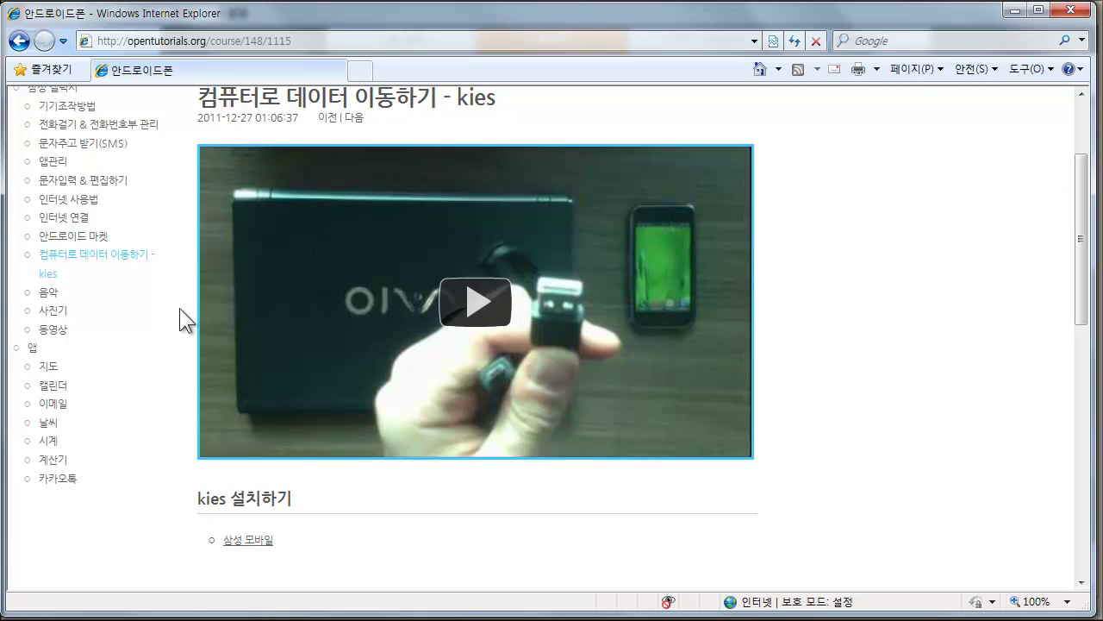
scroll(114, 207, "up", 3)
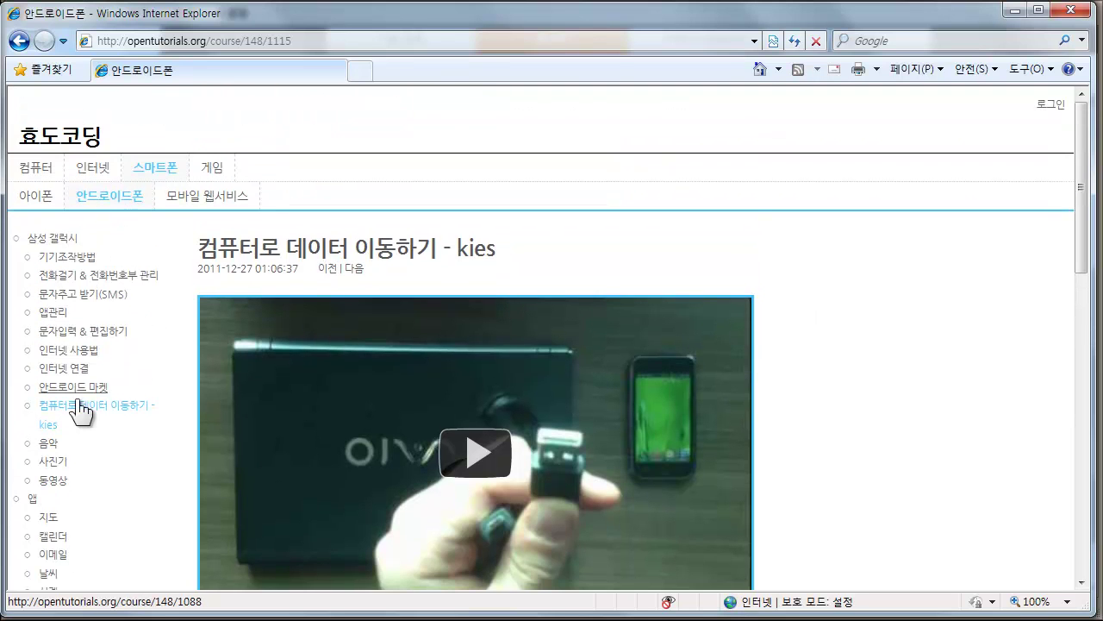
scroll(80, 379, "down", 1)
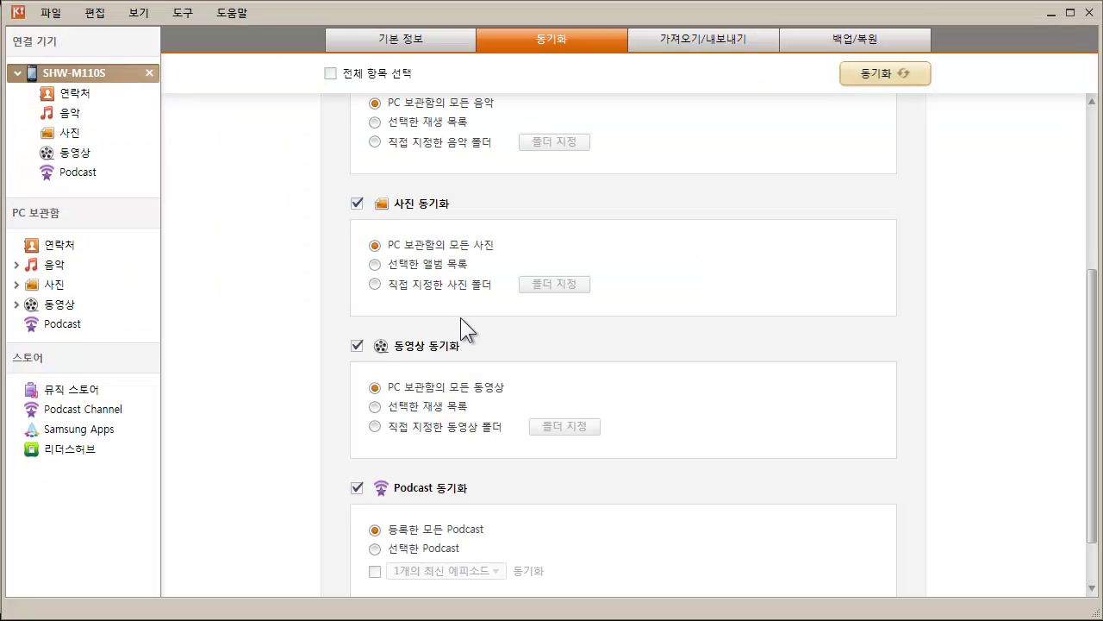
Step: Return to Kies, recheck the synchronization options, and view the phone's music and photo lists
scroll(461, 317, "up", 3)
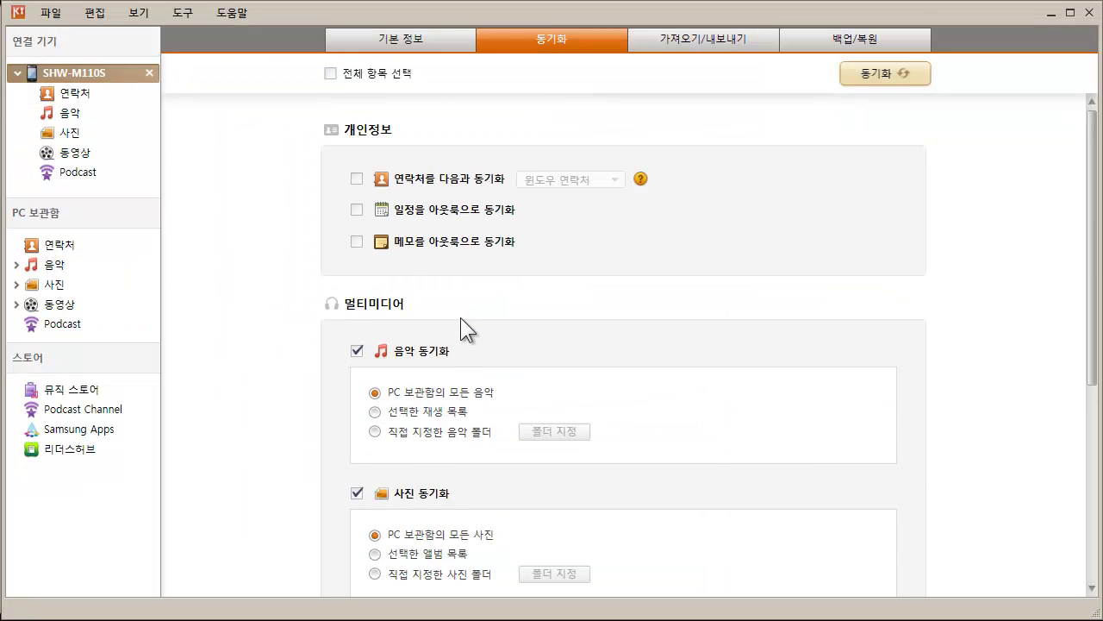
left_click(86, 112)
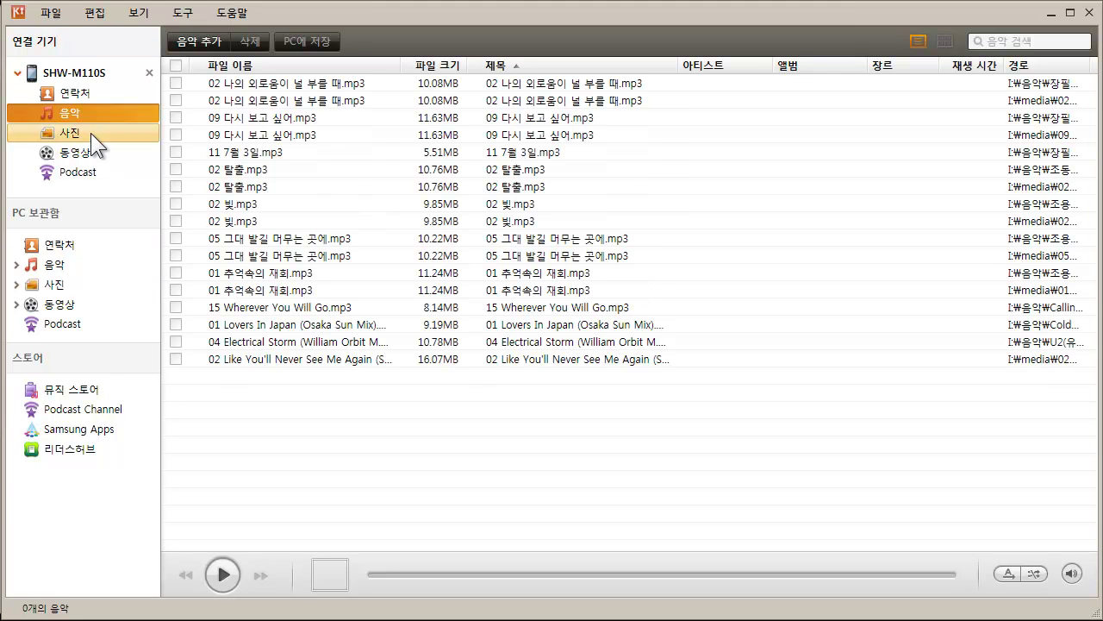
left_click(90, 133)
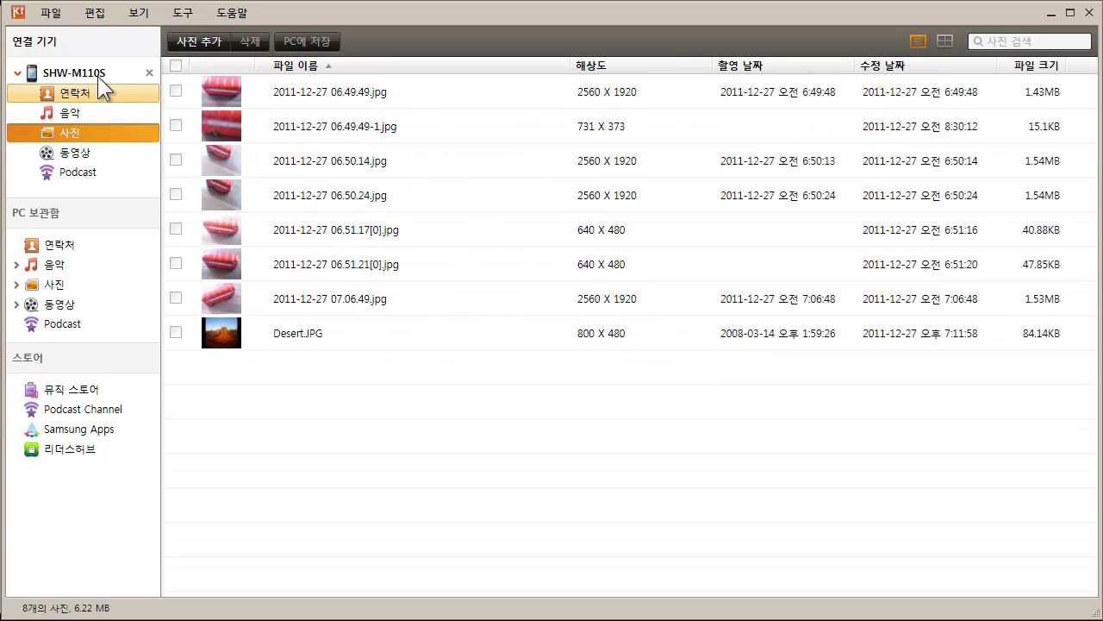